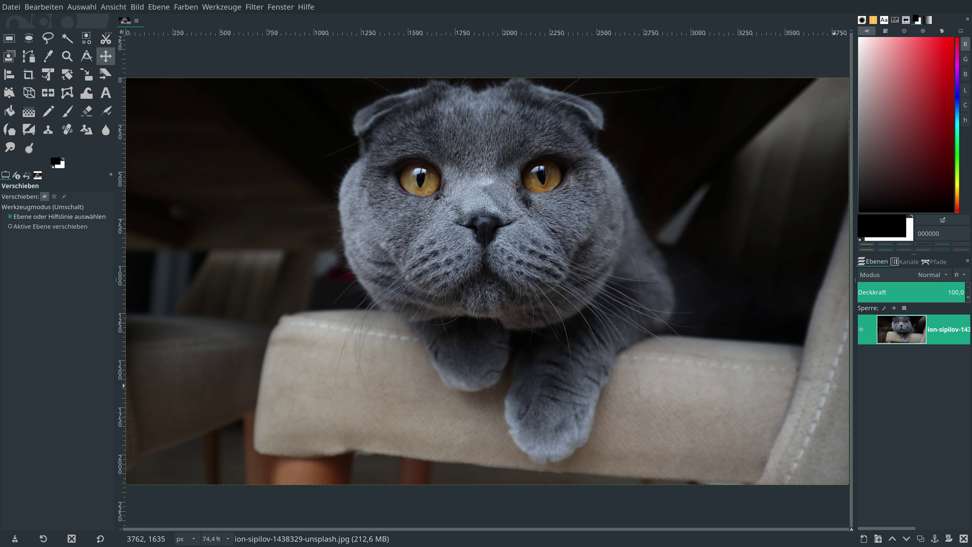
Step: Duplicate the cat photo layer twice and hide the original bottom layer
left_click(921, 539)
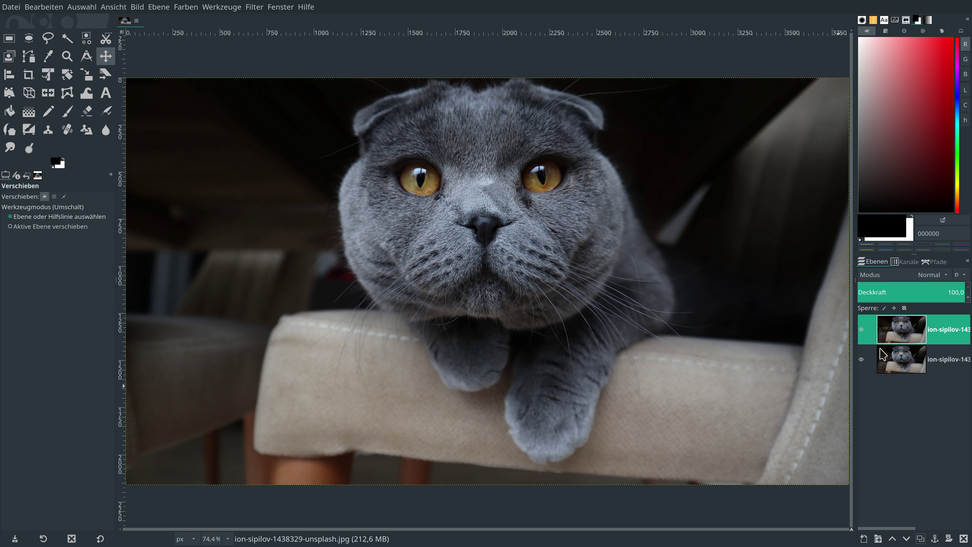
left_click(861, 359)
left_click(921, 539)
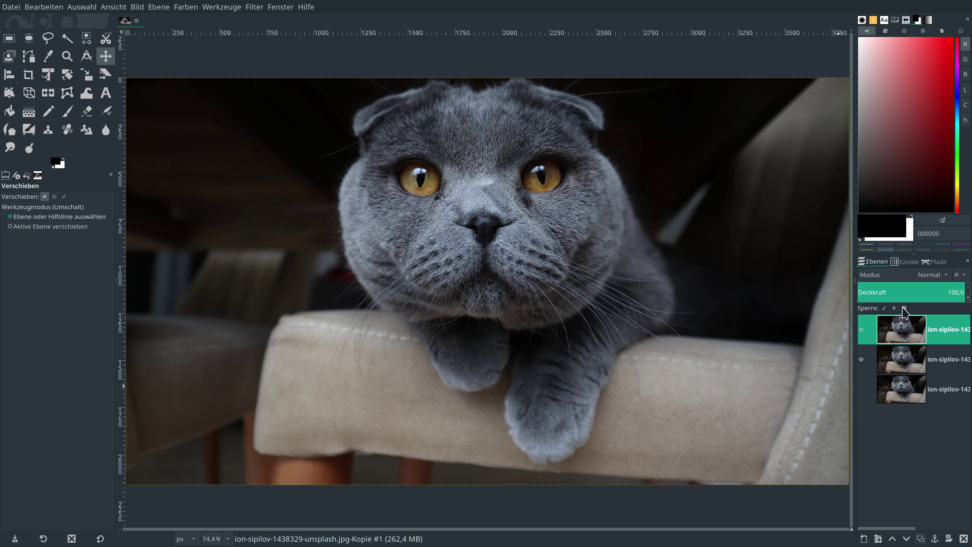
Step: Launch Retinex from Farben > Dynamikkompression on the top cat copy
left_click(194, 9)
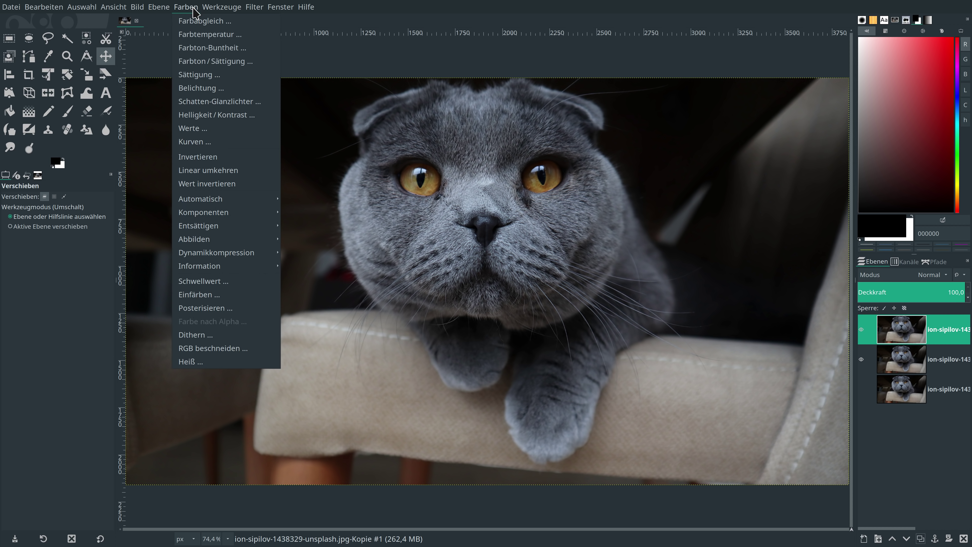
mouse_move(217, 253)
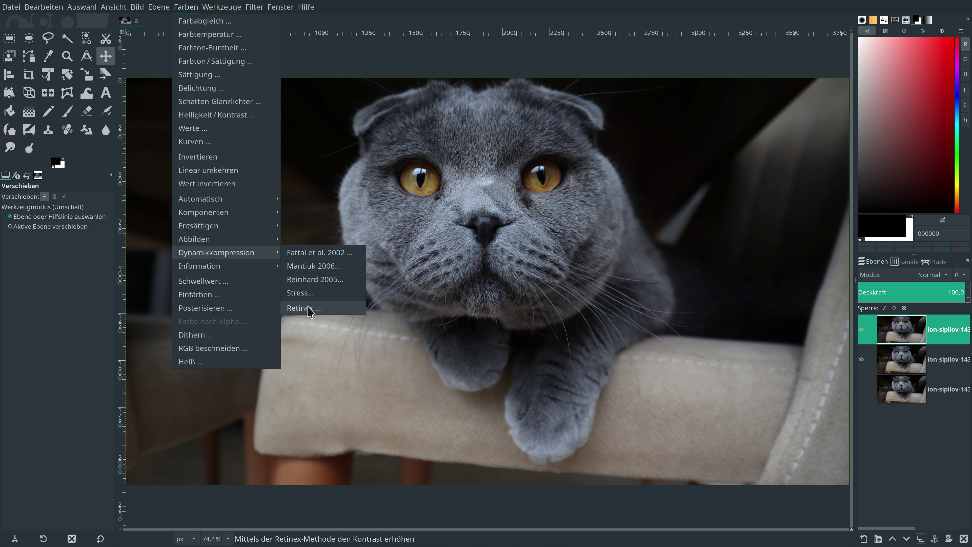
left_click(310, 308)
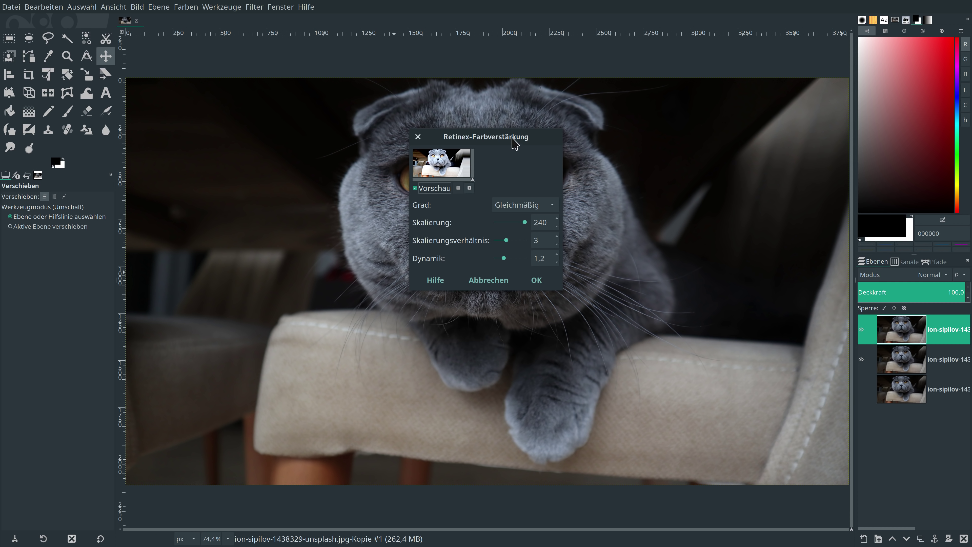
Step: Move and enlarge the Retinex dialog, zoom its preview out, and toggle Vorschau to compare
left_click_drag(496, 145, 382, 250)
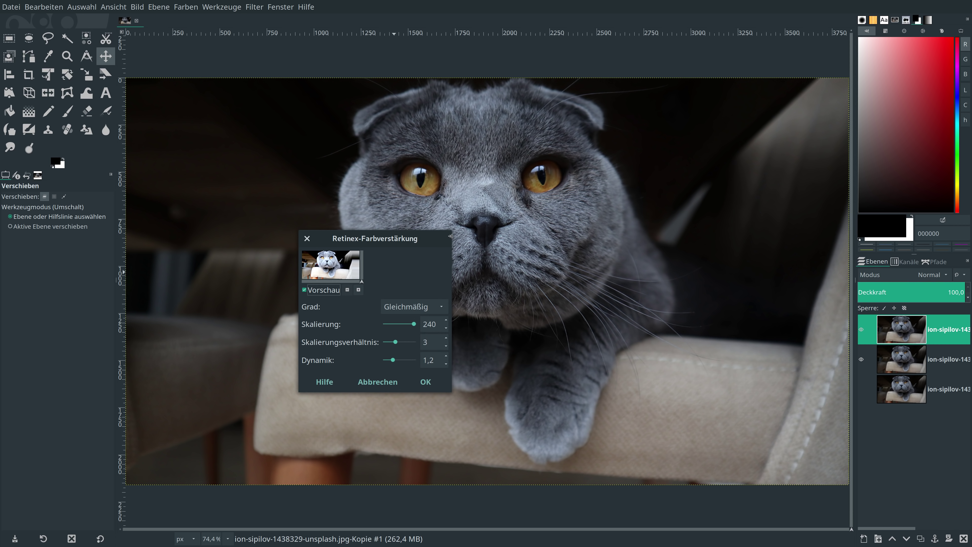
left_click_drag(467, 220, 658, 130)
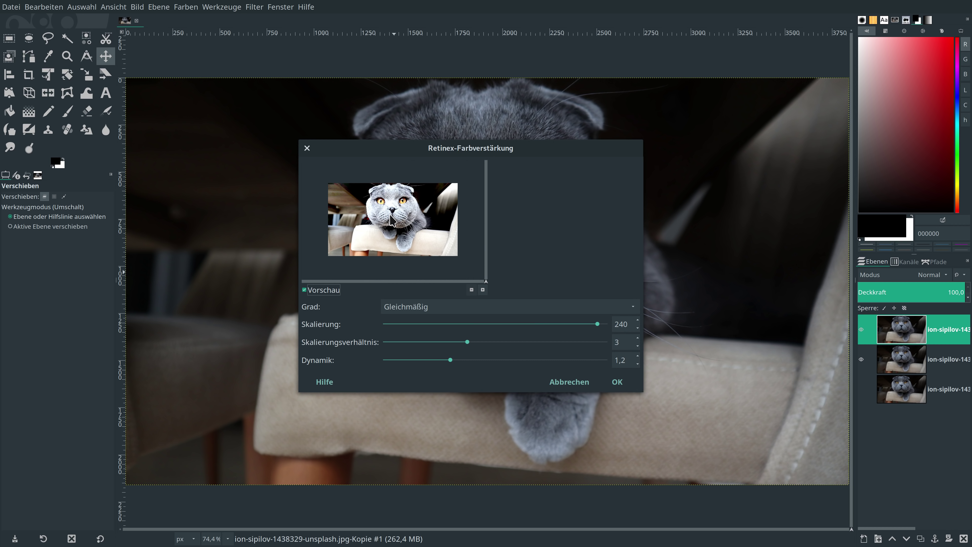
scroll(398, 228, "up", 1)
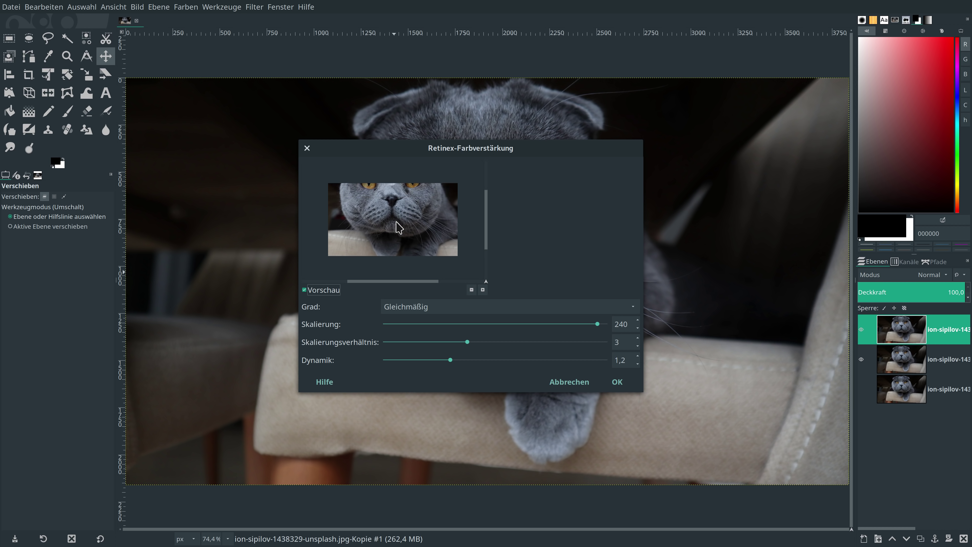
scroll(397, 227, "down", 1)
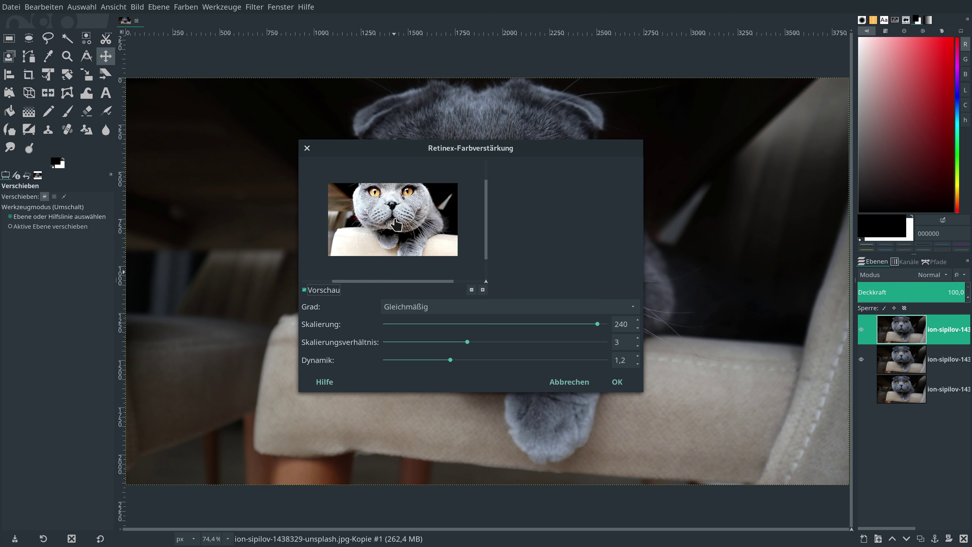
scroll(394, 225, "down", 1)
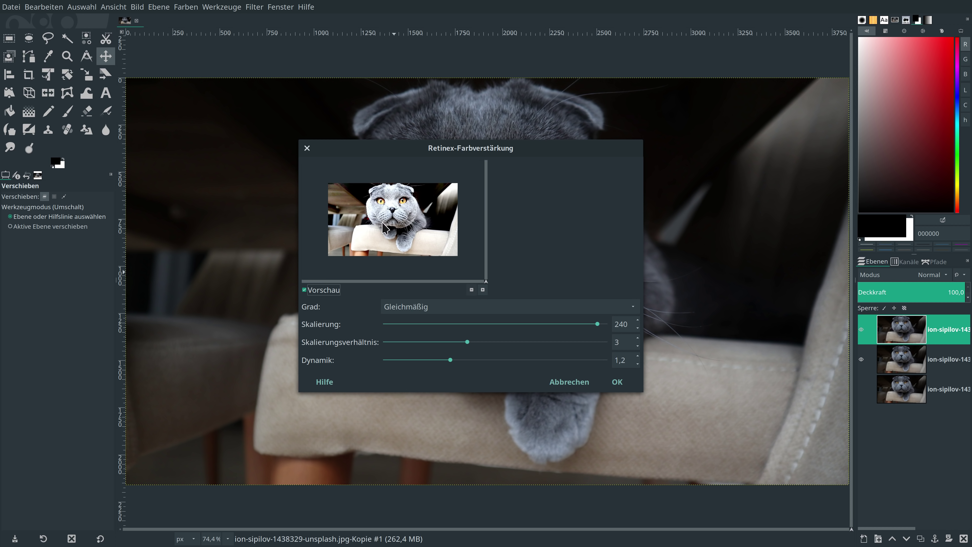
left_click(322, 295)
left_click(323, 290)
left_click(325, 290)
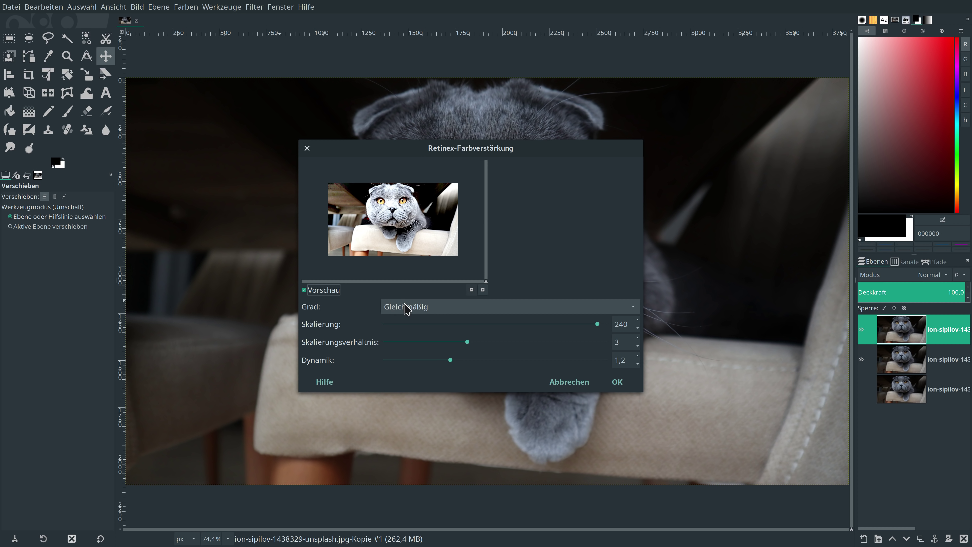
left_click(426, 306)
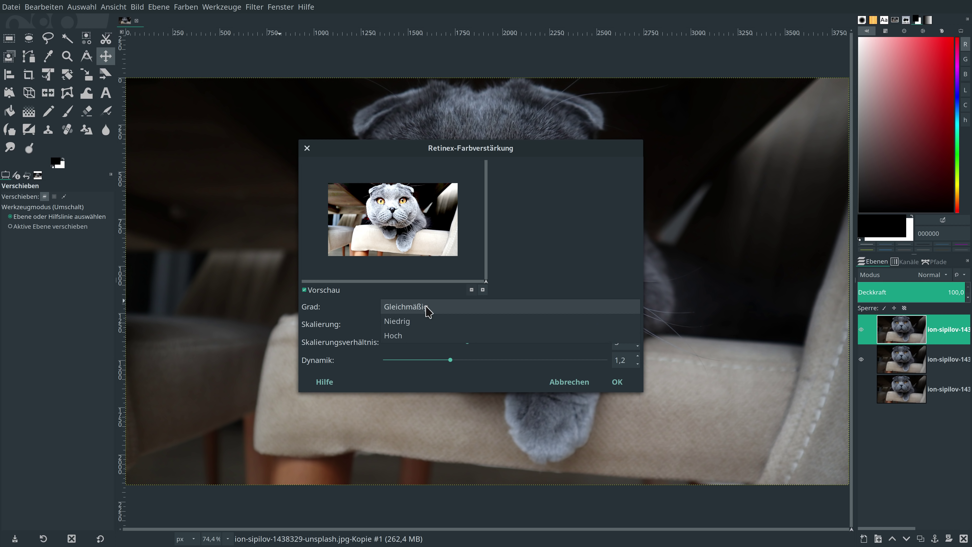
left_click(425, 324)
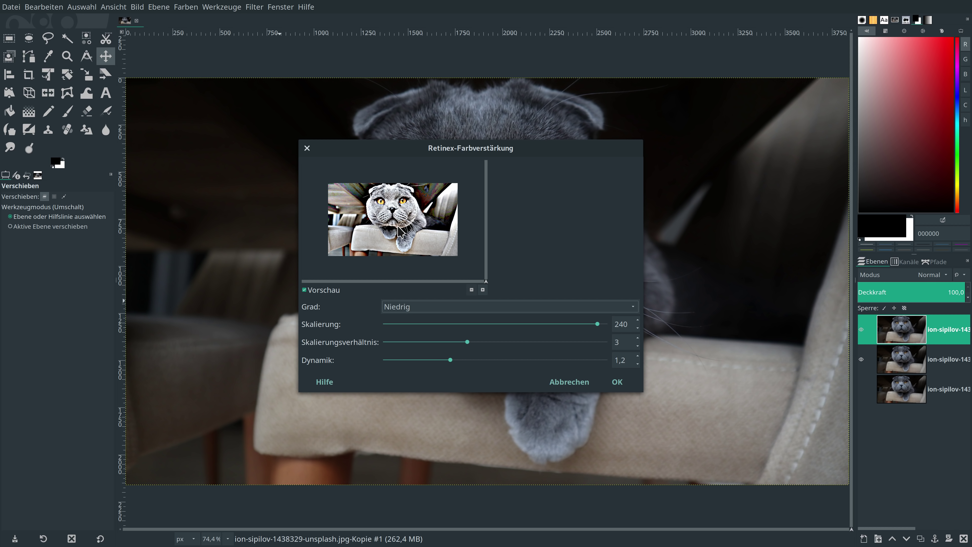
left_click(424, 307)
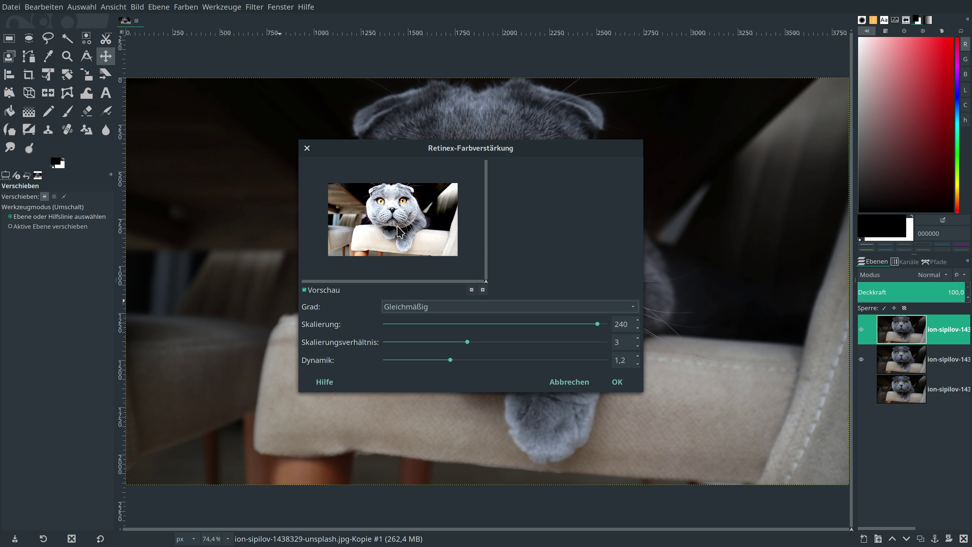
right_click(400, 230)
left_click(539, 183)
left_click(338, 291)
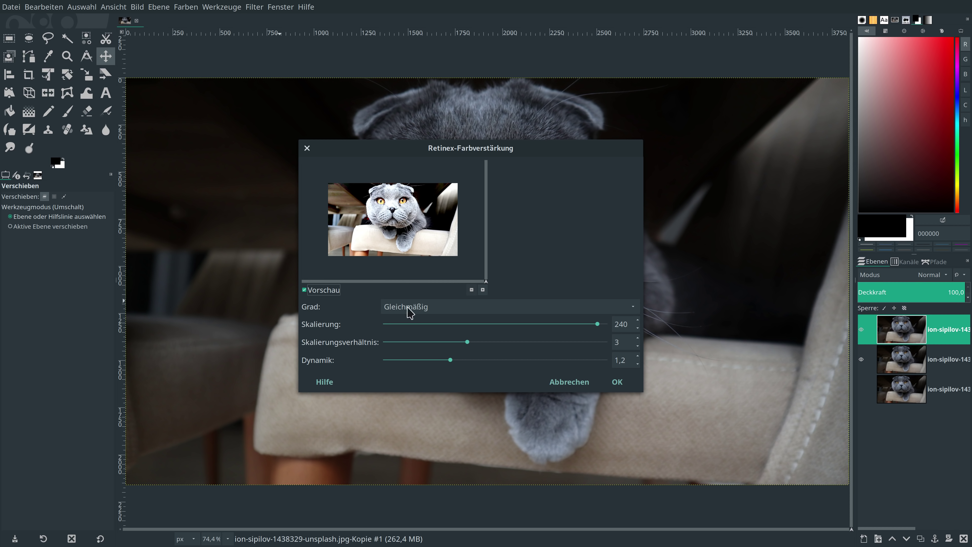
left_click(438, 312)
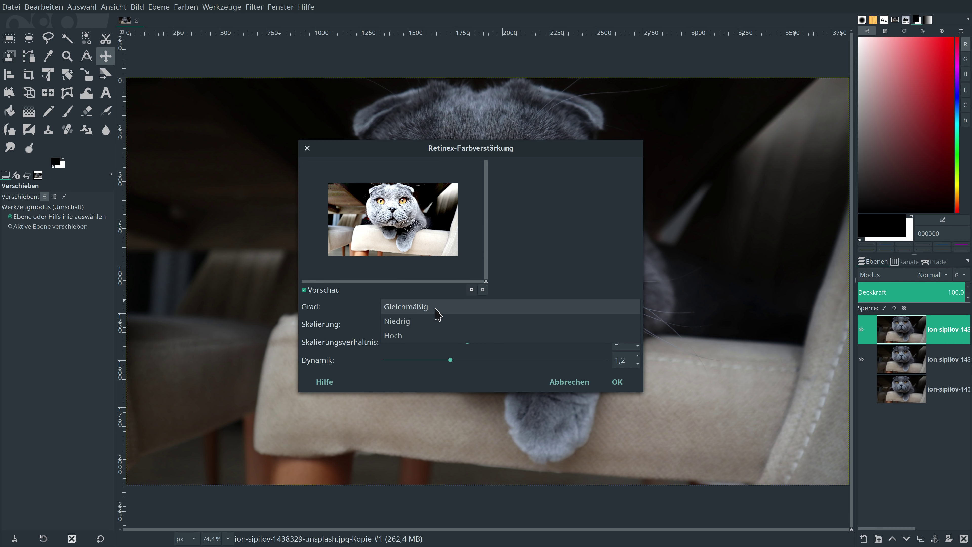
left_click(434, 336)
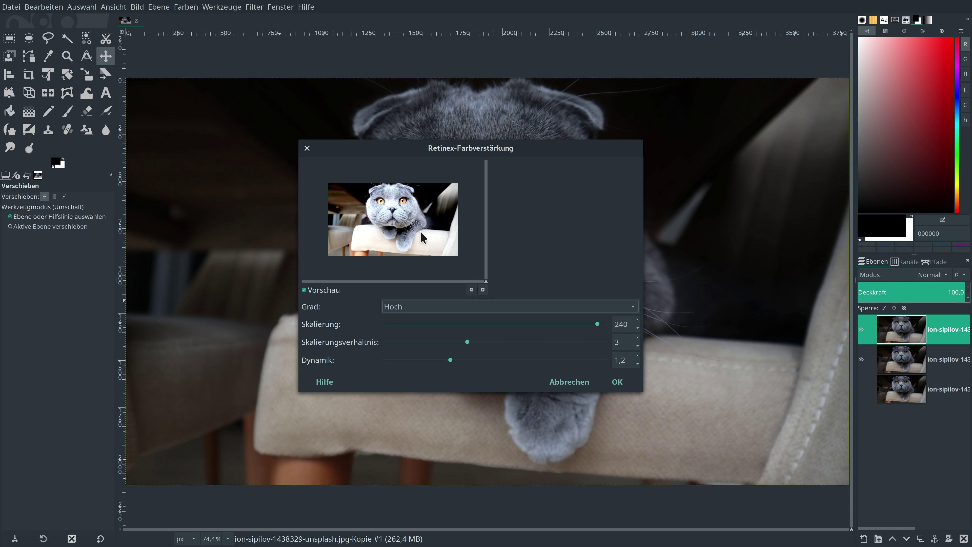
left_click(423, 306)
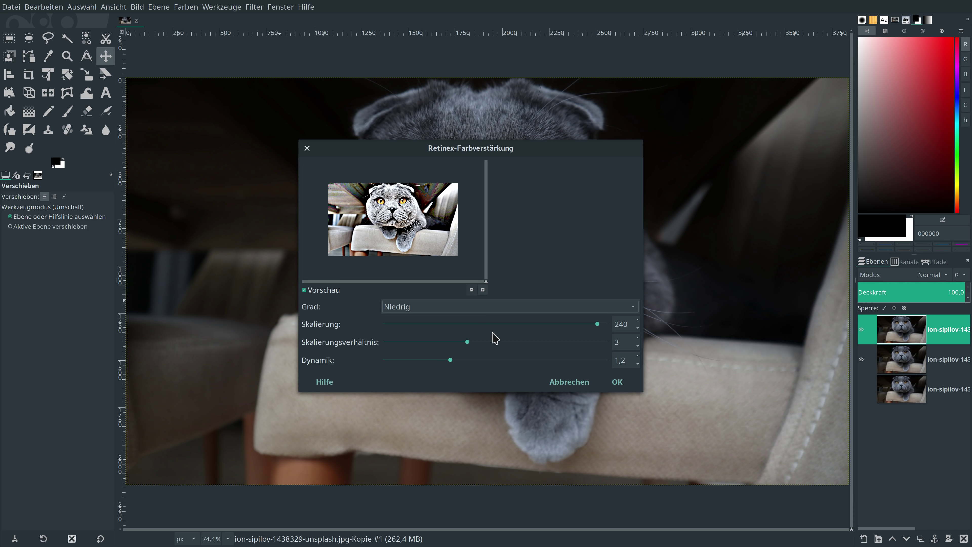
left_click(434, 311)
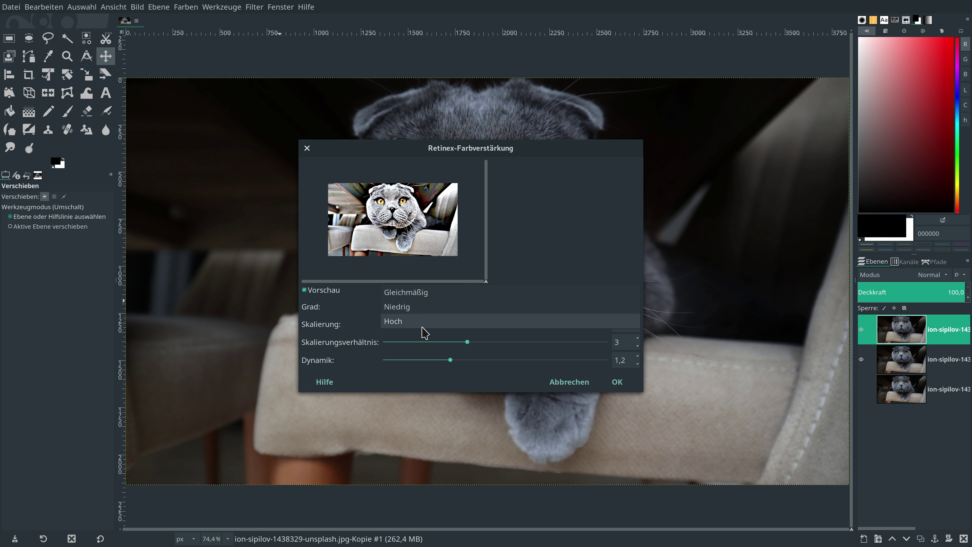
left_click(429, 292)
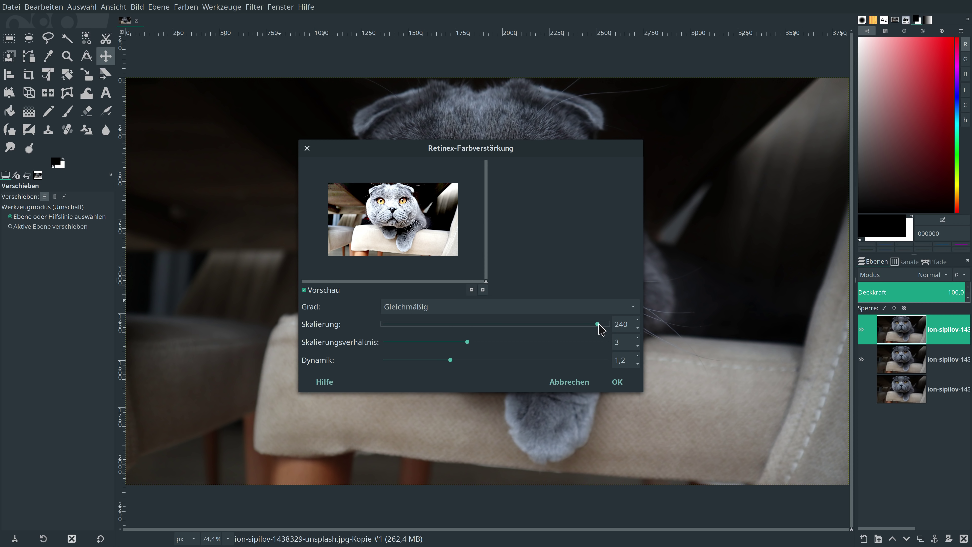
Step: Set the Retinex scale to 221, keeping the Gleichmäßig level
mouse_move(599, 324)
left_mouse_down()
mouse_move(446, 324)
mouse_move(540, 325)
left_mouse_up()
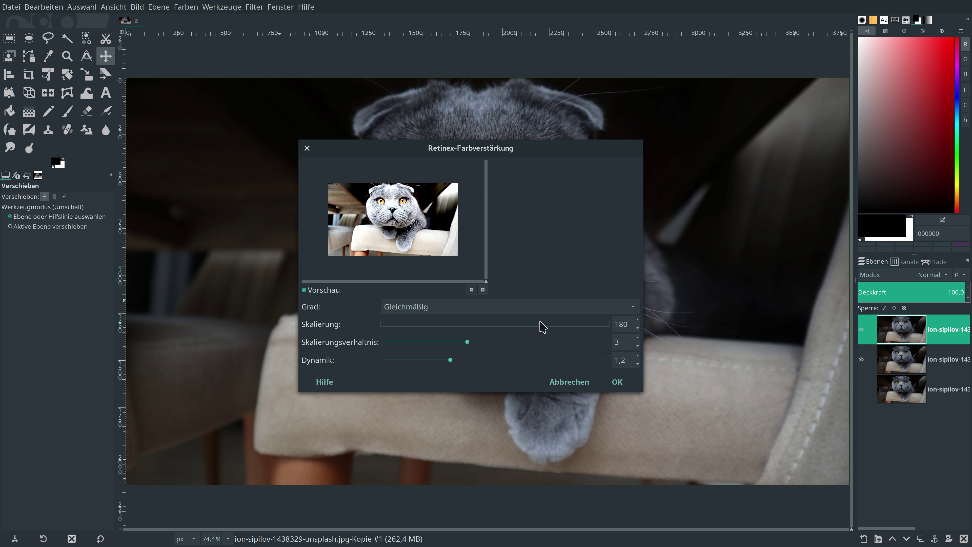
left_click_drag(542, 324, 579, 325)
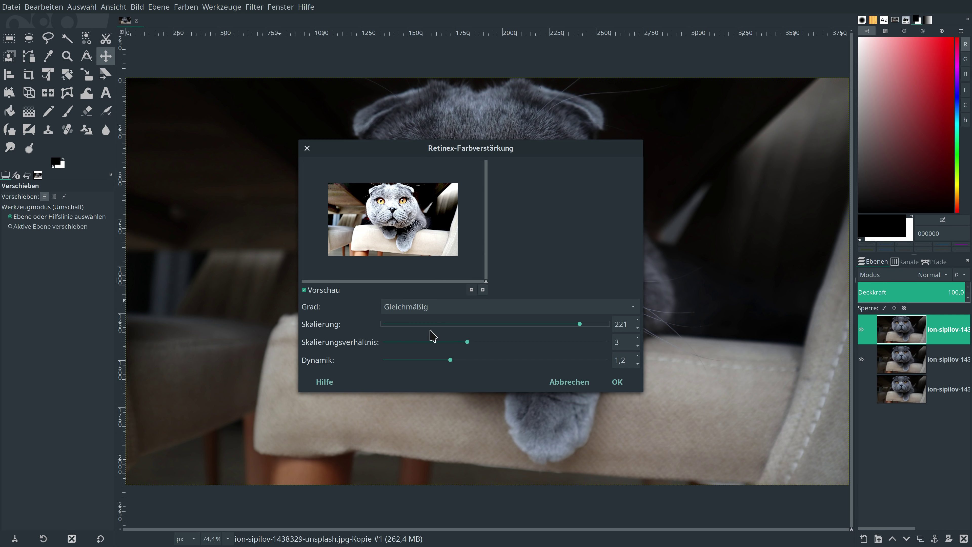
left_click(439, 314)
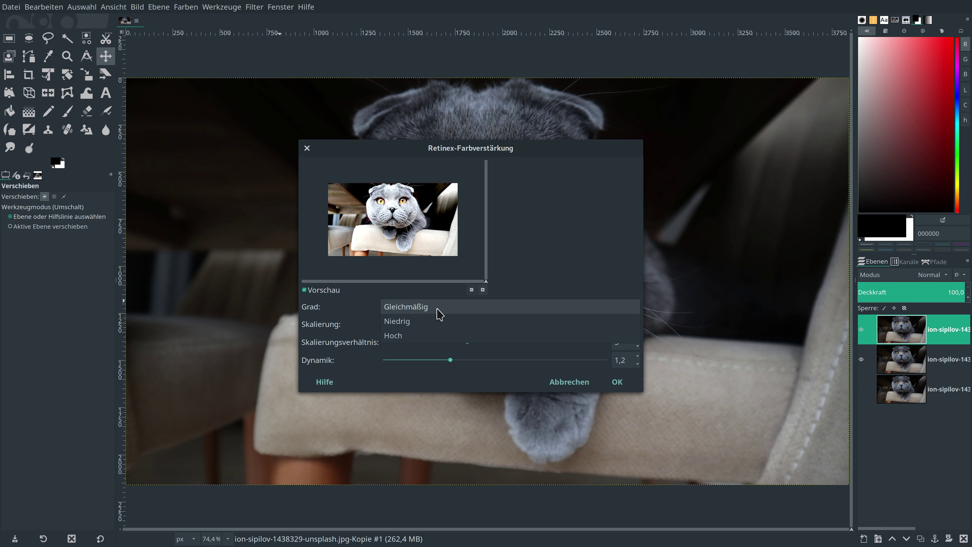
left_click(554, 265)
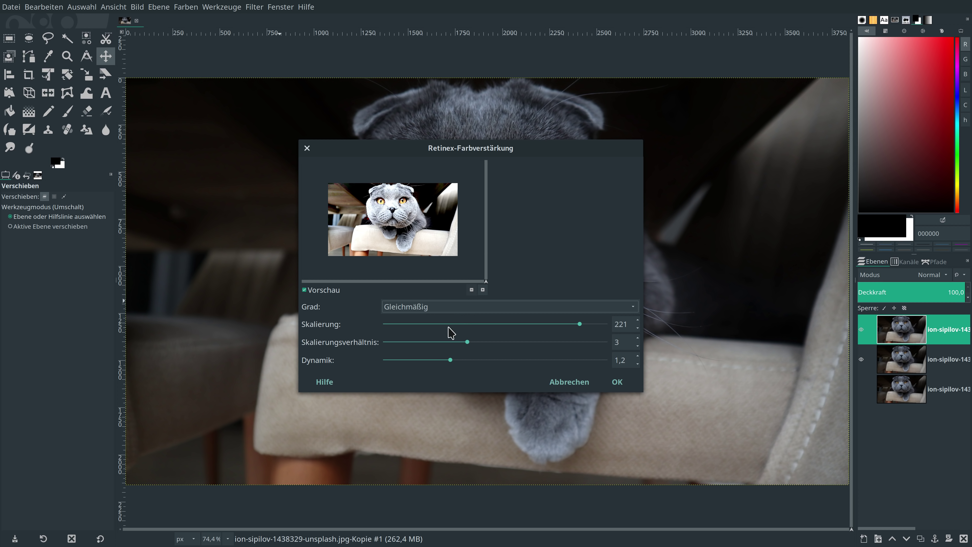
Step: Compare the Hoch and Niedrig levels, then apply Retinex at Gleichmäßig, ratio 3, dynamic 1,2
left_click(445, 315)
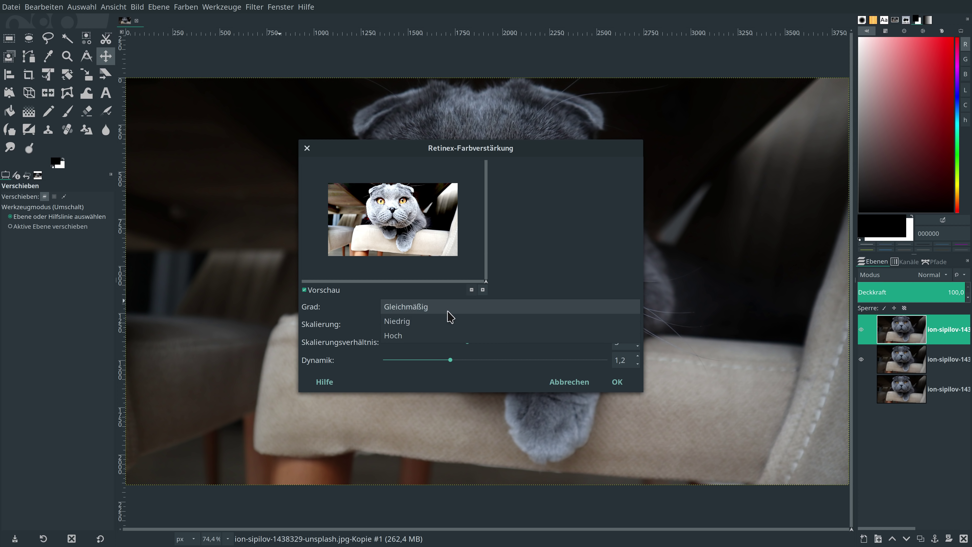
left_click(447, 337)
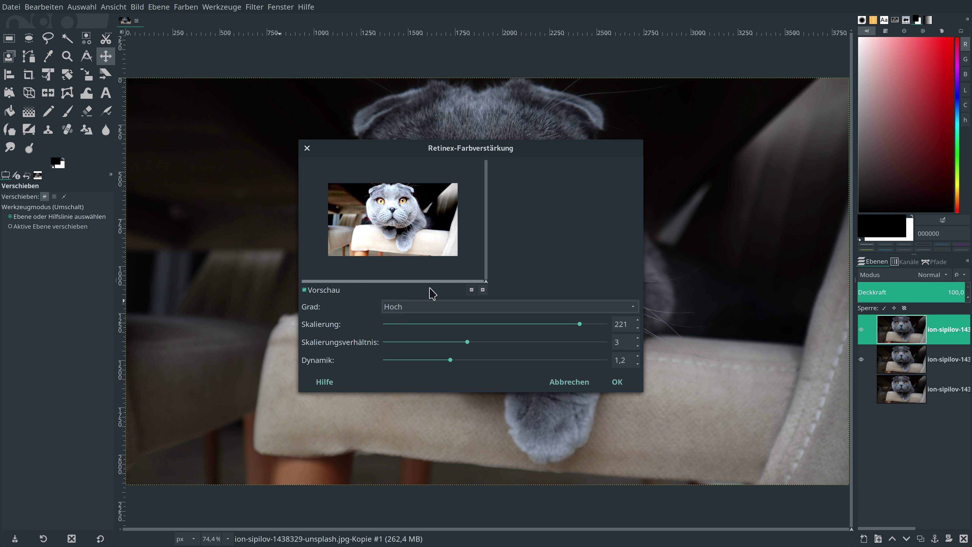
left_click(445, 314)
left_click(445, 293)
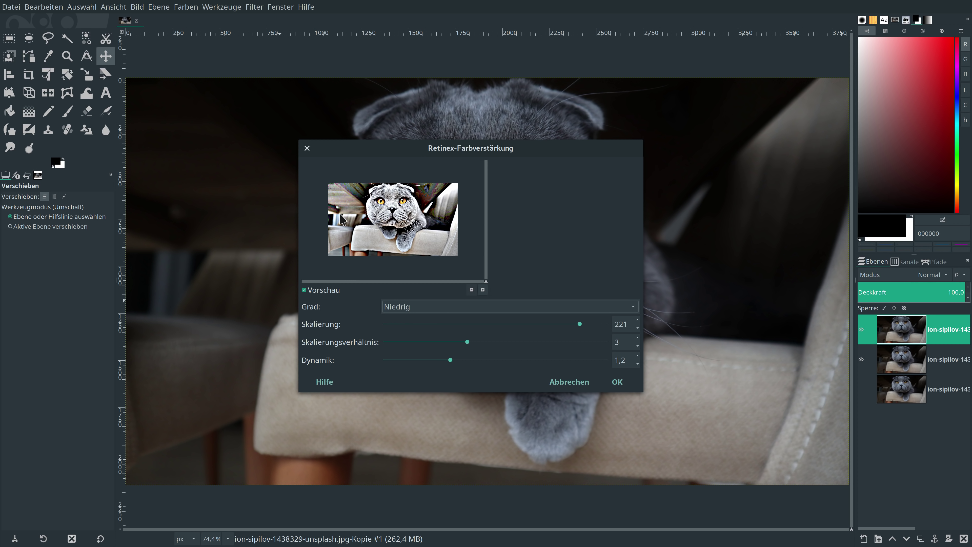
left_click(442, 309)
left_click(445, 292)
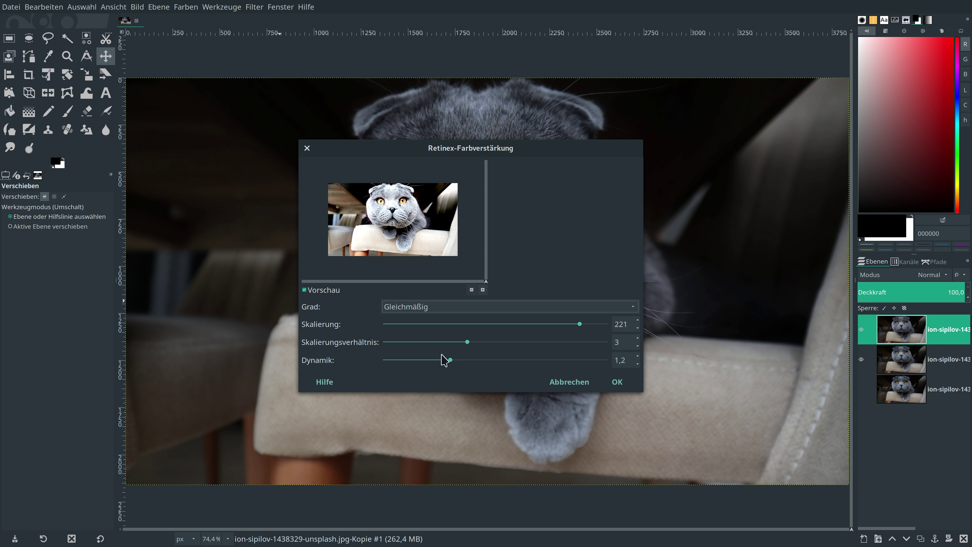
left_click(617, 382)
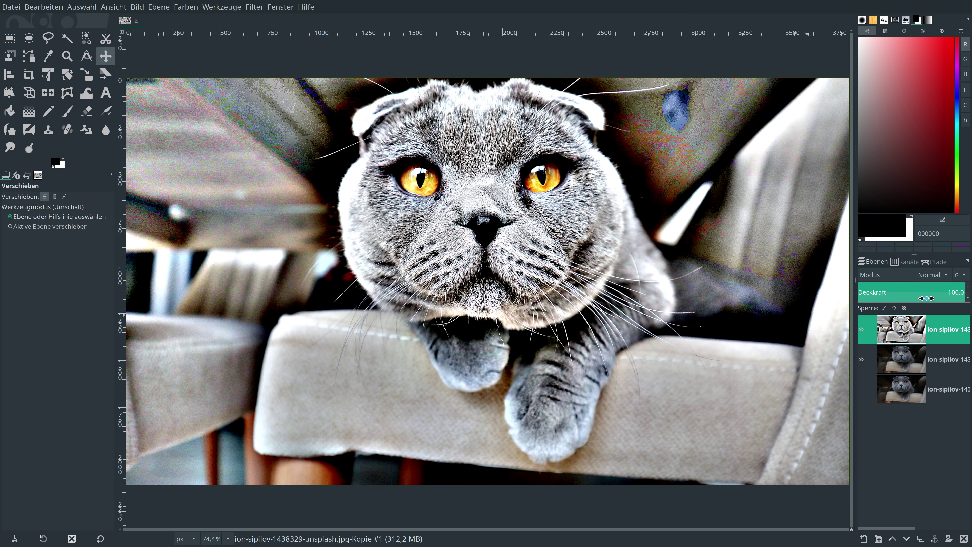
left_click(911, 292)
type("5")
Step: Set the top Retinex layer's opacity to 10 after trying 5, toggling visibility to compare
key("Return")
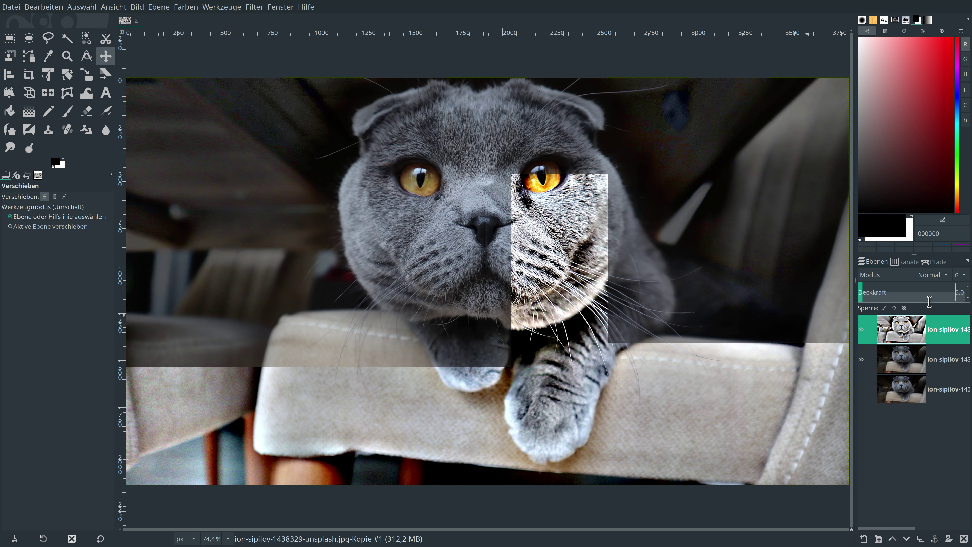
left_click(863, 330)
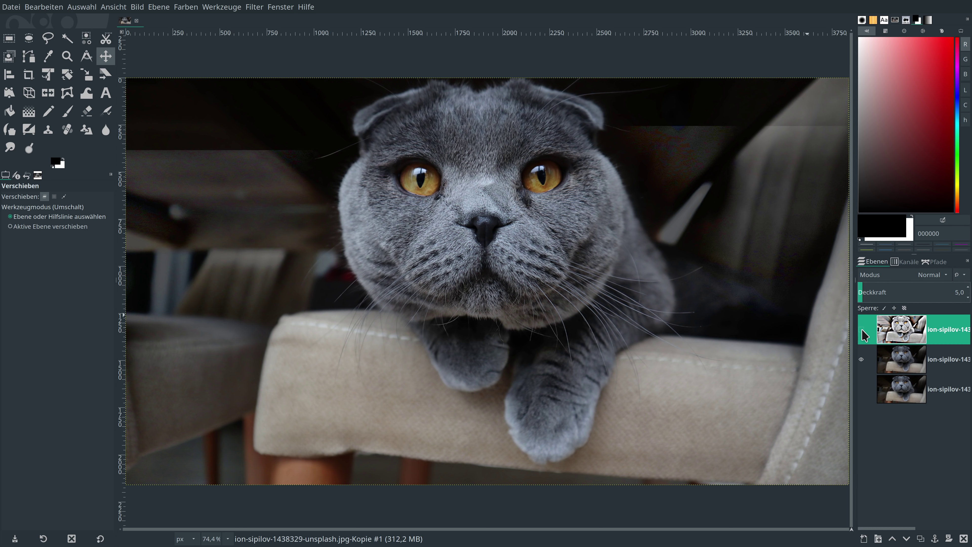
left_click(863, 330)
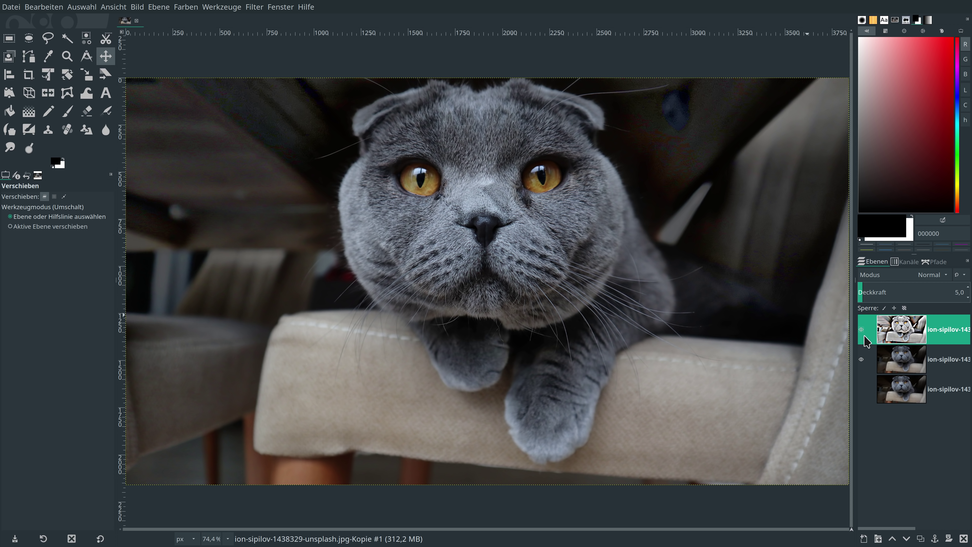
double_click(959, 292)
type("10")
key("Return")
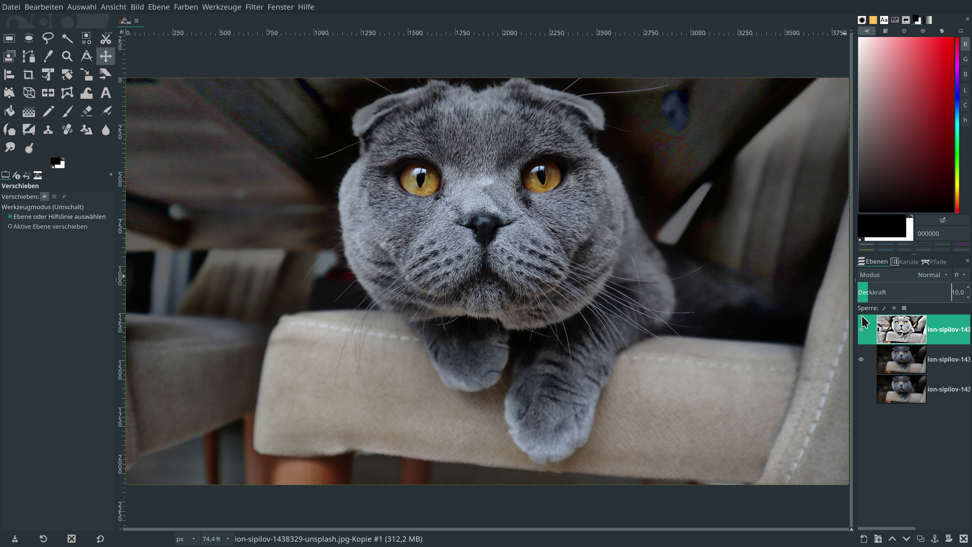
left_click(861, 329)
Step: Add a black layer mask to the top Retinex layer and select the mask for editing
right_click(945, 330)
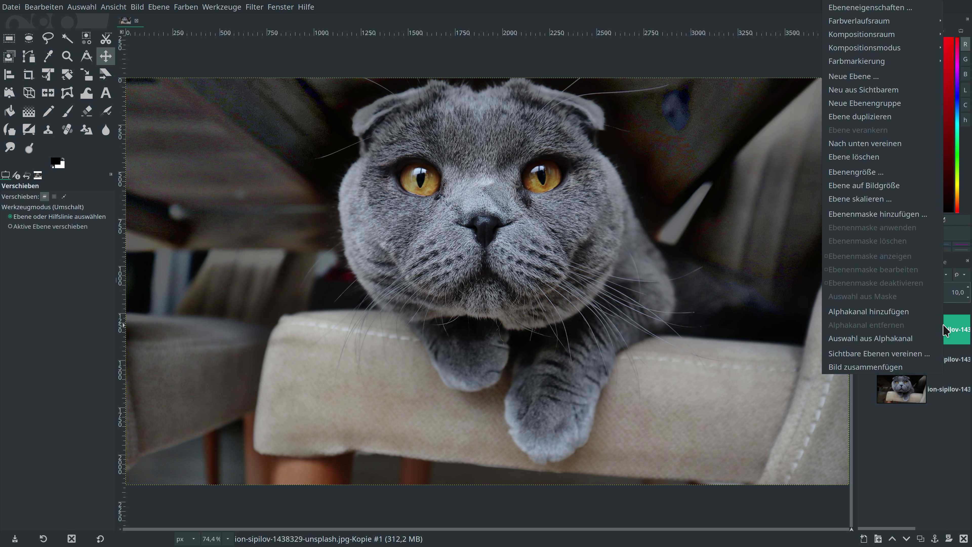
left_click(832, 215)
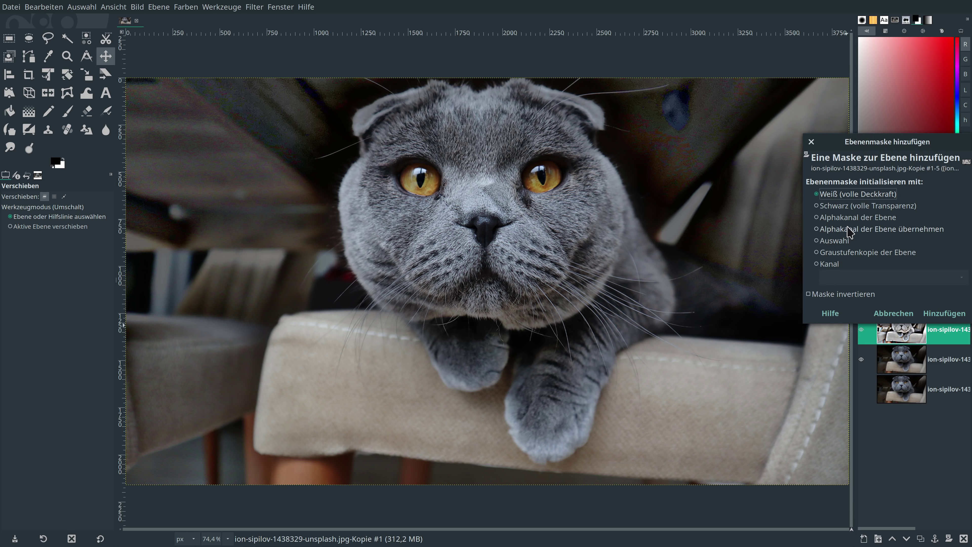
left_click(854, 207)
left_click(945, 313)
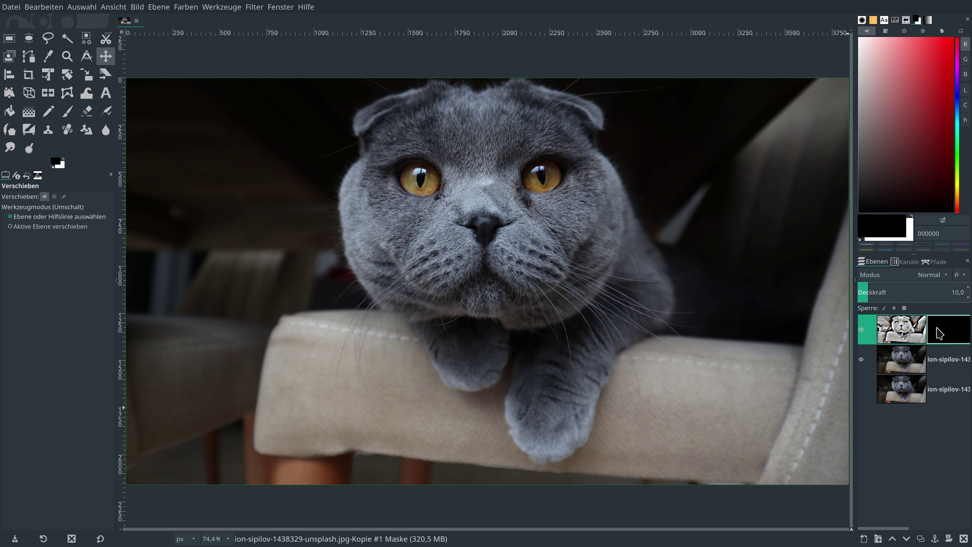
left_click(896, 360)
left_click(901, 333)
Step: Paint white over the cat's head, eye, cheek, paw and nose with a 270,45 brush
left_click(62, 159)
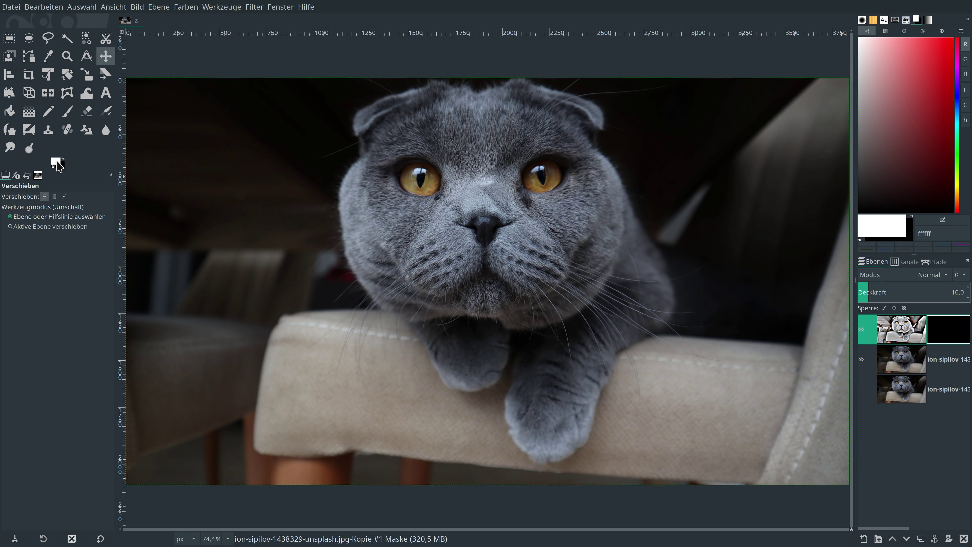
left_click(68, 111)
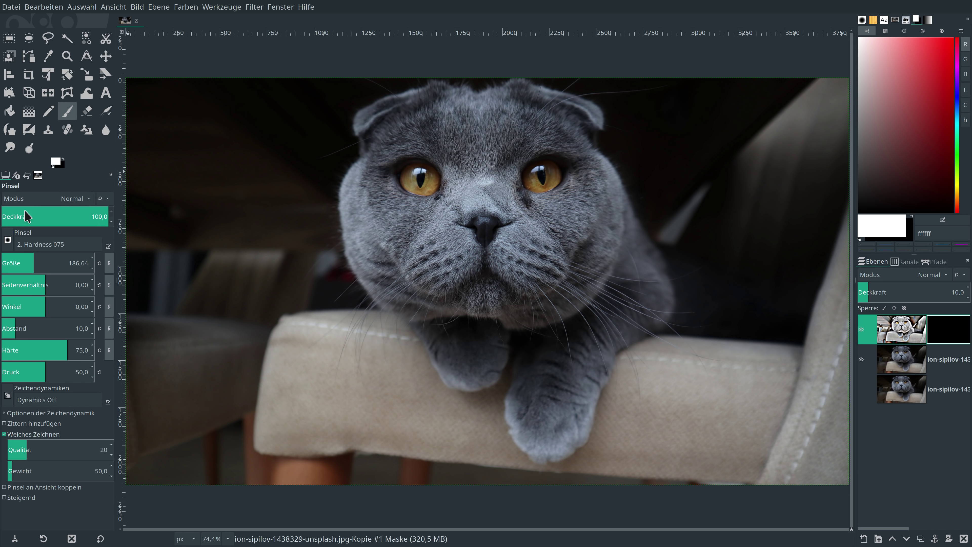
mouse_move(388, 123)
left_mouse_down()
mouse_move(500, 103)
mouse_move(570, 138)
mouse_move(515, 123)
mouse_move(433, 122)
mouse_move(381, 141)
mouse_move(366, 201)
mouse_move(345, 187)
mouse_move(371, 263)
mouse_move(456, 321)
mouse_move(467, 373)
mouse_move(489, 338)
mouse_move(493, 268)
mouse_move(441, 238)
mouse_move(472, 134)
left_mouse_up()
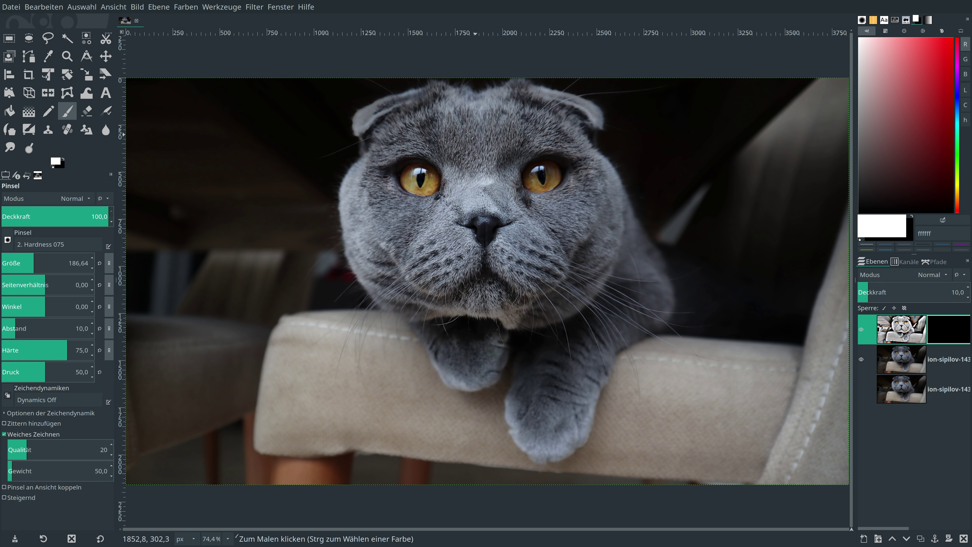
mouse_move(534, 158)
left_mouse_down()
mouse_move(574, 161)
mouse_move(624, 222)
mouse_move(604, 168)
mouse_move(643, 265)
mouse_move(647, 239)
mouse_move(655, 283)
mouse_move(649, 319)
mouse_move(586, 356)
mouse_move(567, 391)
mouse_move(597, 307)
mouse_move(576, 330)
mouse_move(550, 299)
mouse_move(543, 379)
mouse_move(529, 412)
left_mouse_up()
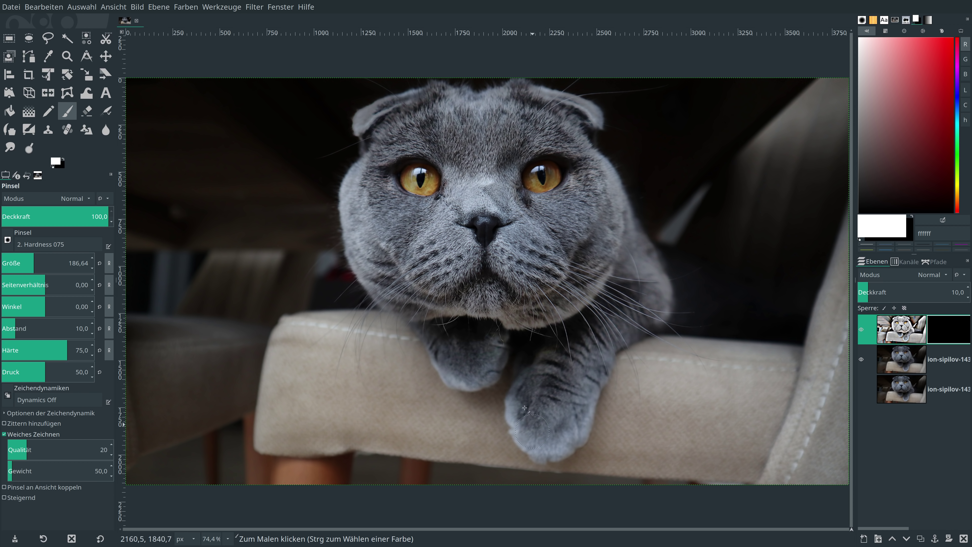
mouse_move(547, 446)
left_mouse_down()
mouse_move(638, 334)
mouse_move(608, 275)
left_mouse_up()
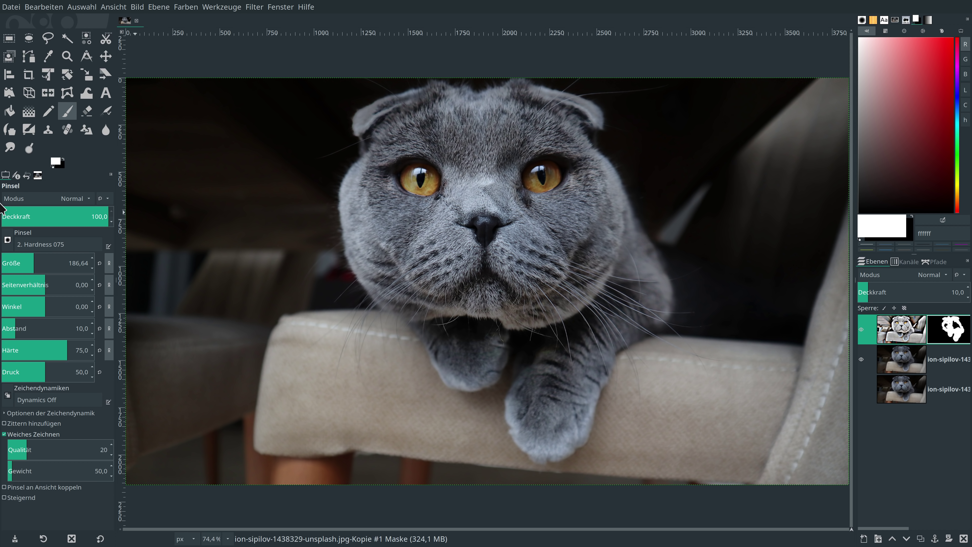
left_click(41, 255)
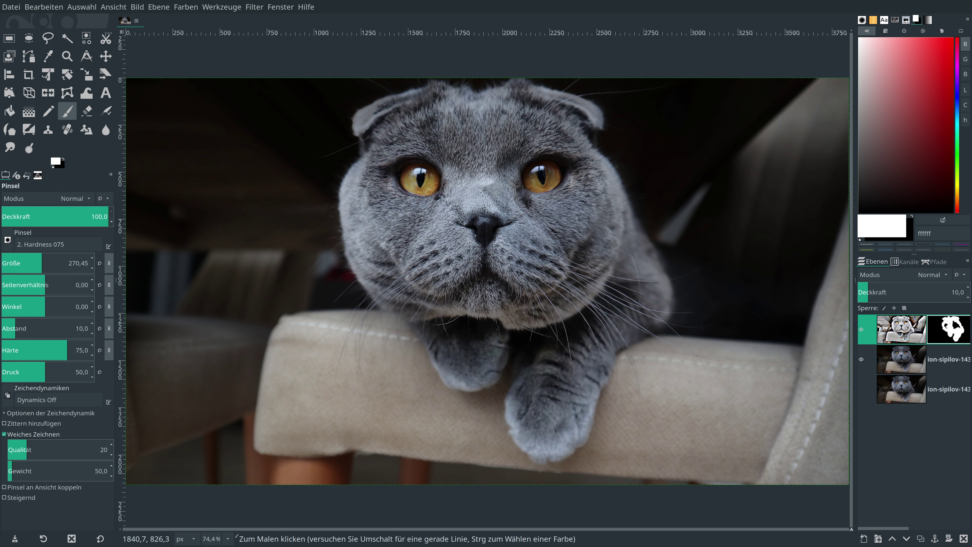
left_click_drag(463, 220, 508, 213)
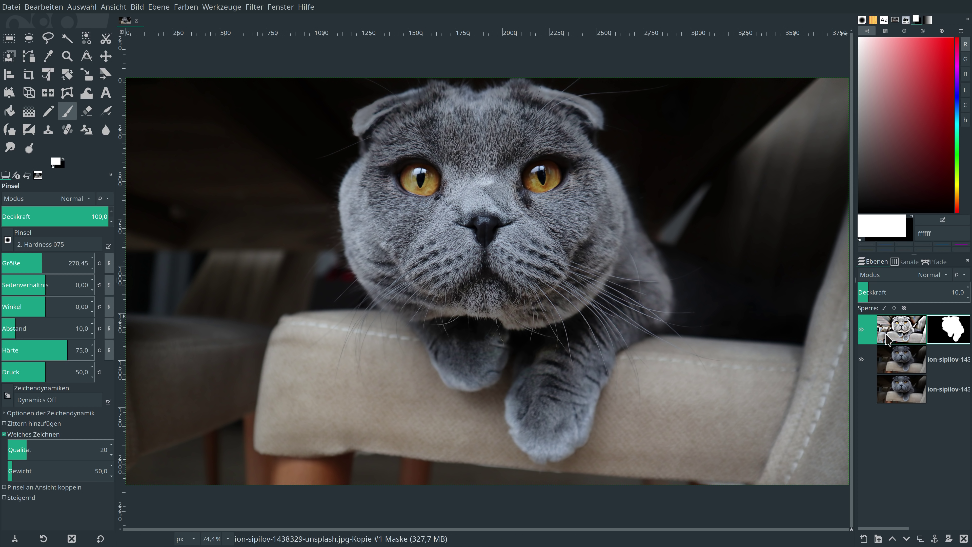
Step: Merge the masked Retinex layer down and make both remaining layers visible
right_click(904, 337)
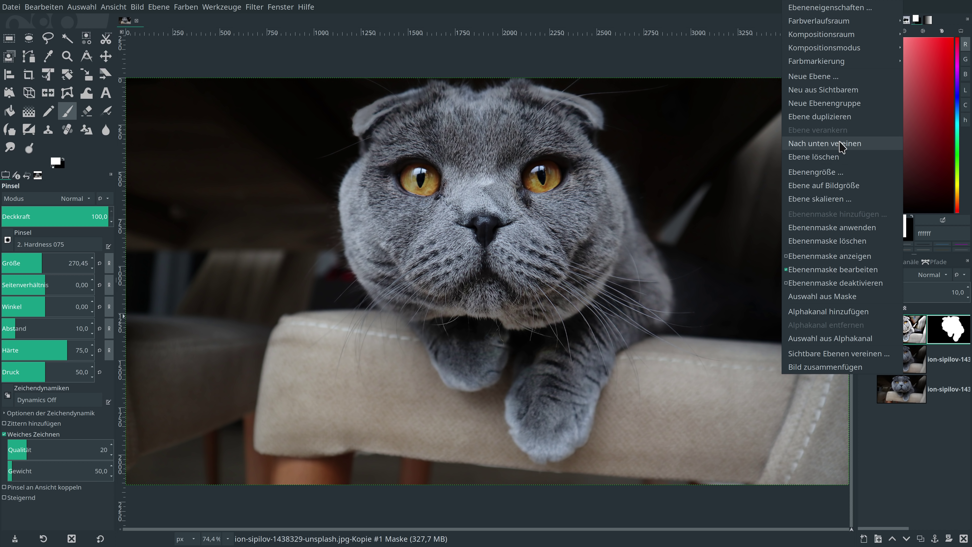
left_click(842, 143)
left_click(861, 360)
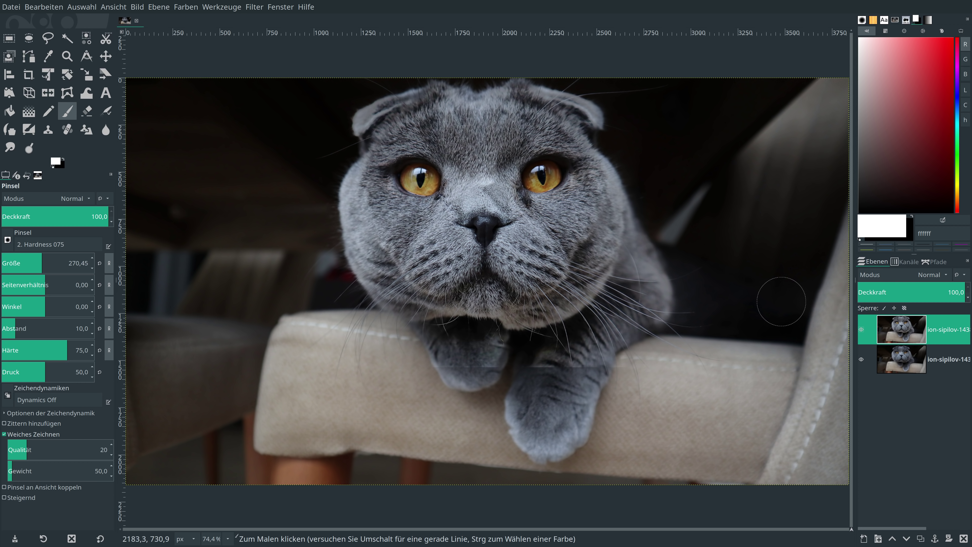
left_click(862, 329)
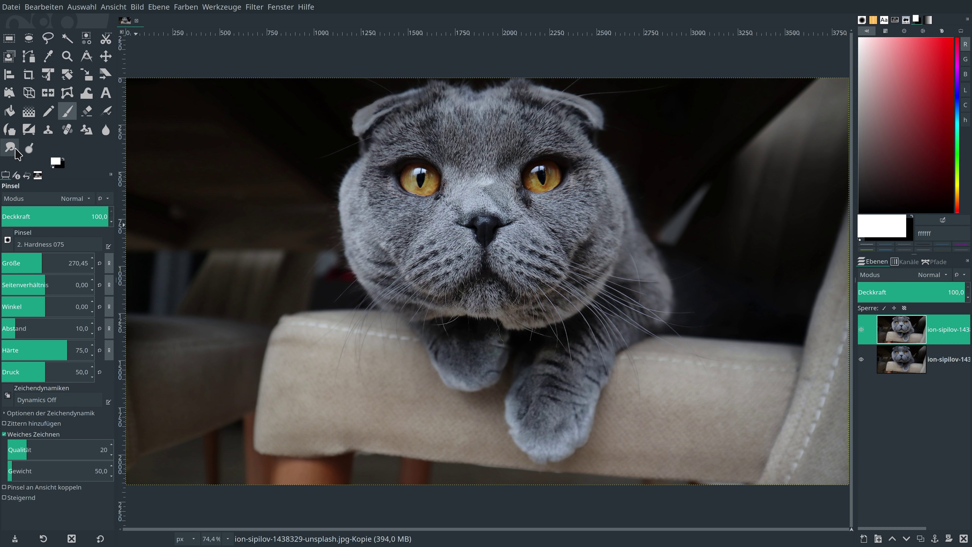
Step: Set up the Blur/Sharpen tool in Schärfen mode with size 185,88
left_click(107, 132)
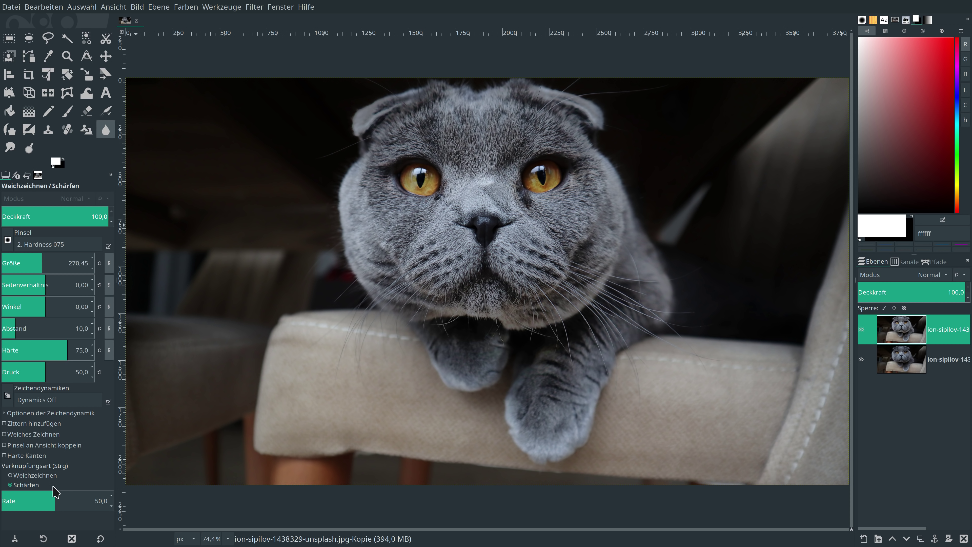
left_click(20, 485)
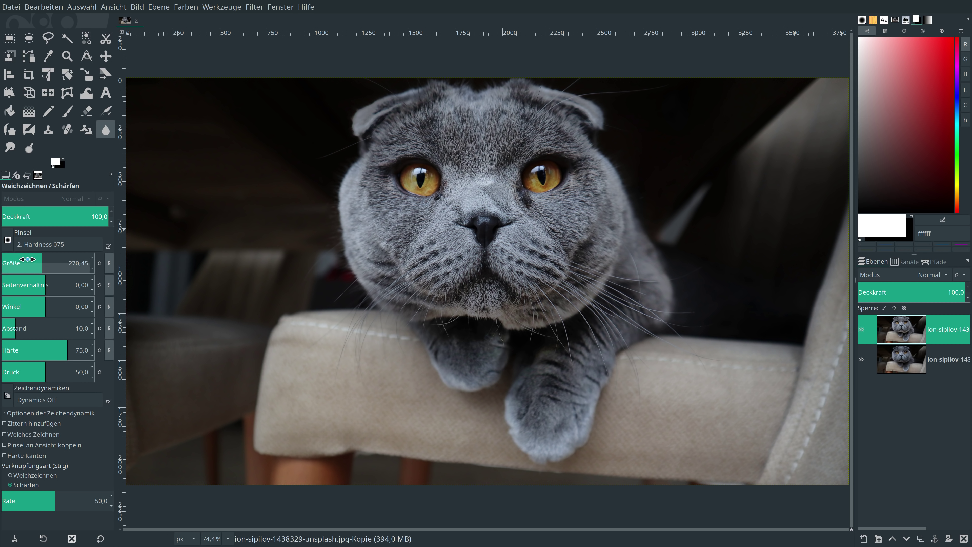
left_click_drag(42, 254, 34, 261)
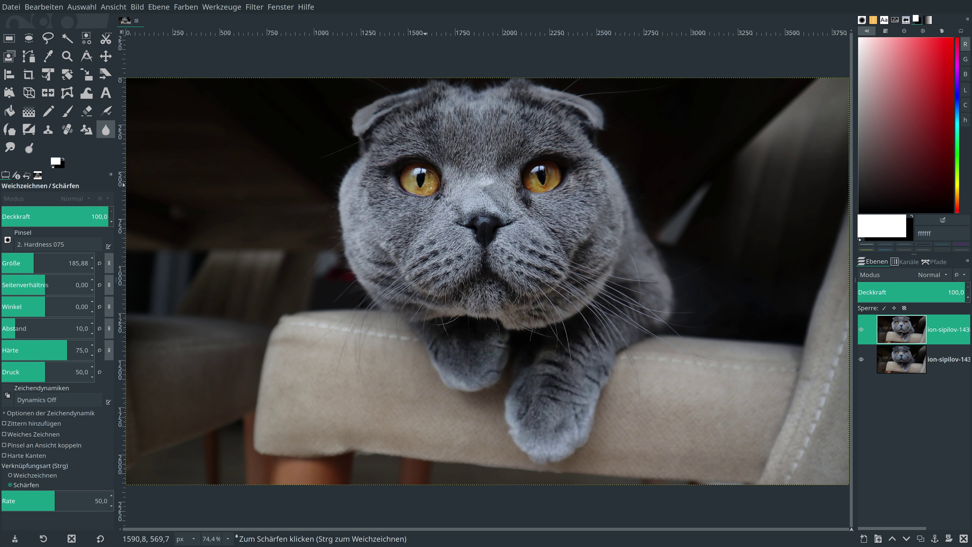
Step: Sharpen the cat's left and right eyes, going over each twice
left_click_drag(417, 177, 428, 181)
left_click_drag(582, 174, 544, 174)
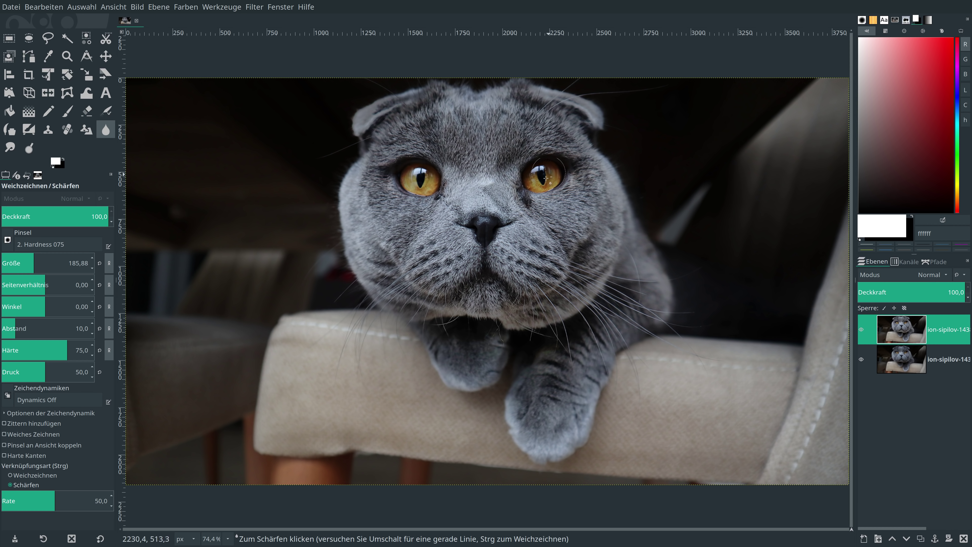
left_click_drag(417, 172, 429, 179)
left_click_drag(544, 176, 545, 174)
left_click_drag(409, 173, 425, 169)
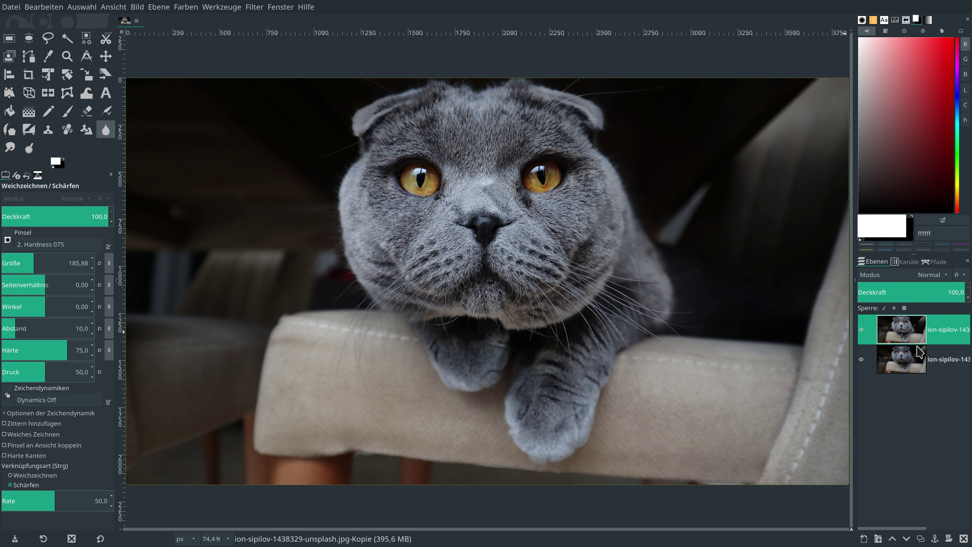
Step: Duplicate the top cat layer and hide the bottom original layer
left_click(861, 330)
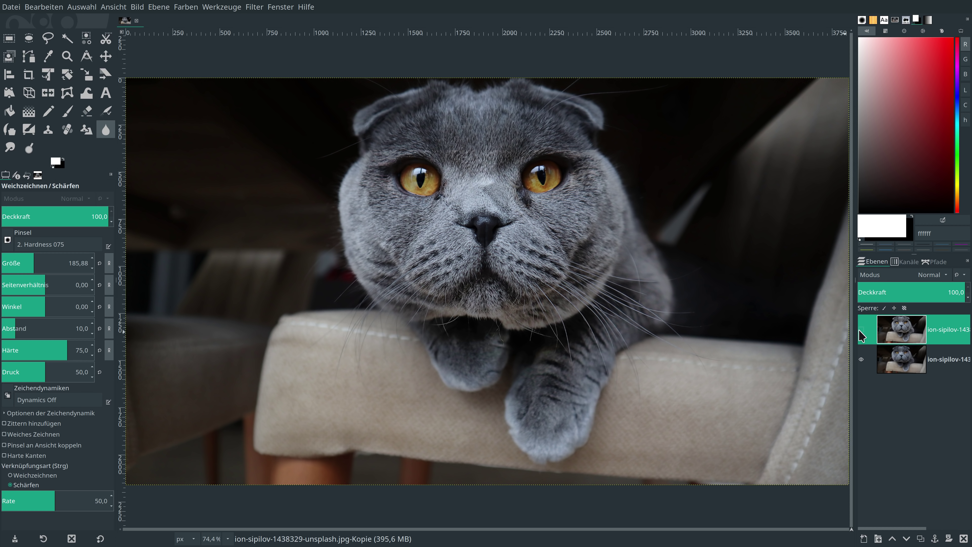
left_click(861, 330)
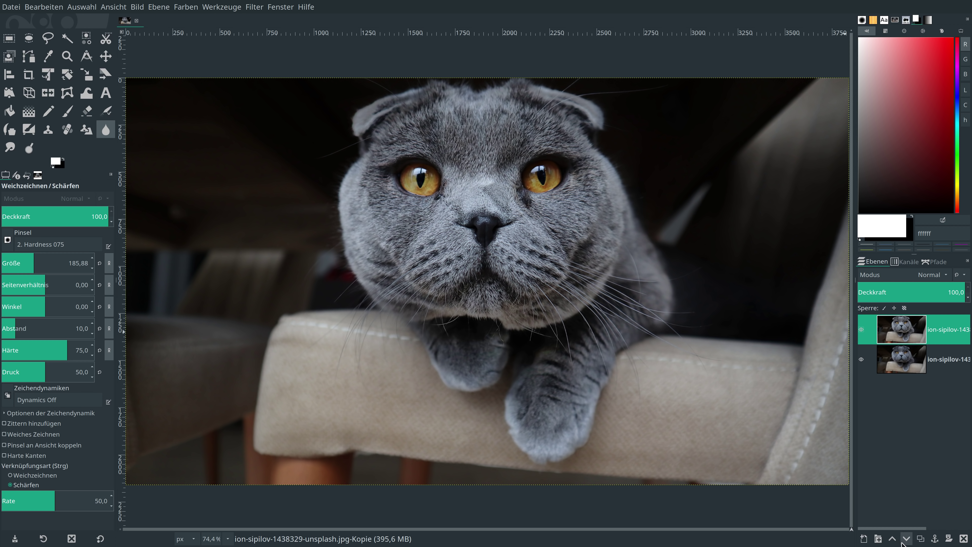
left_click(920, 538)
left_click(861, 389)
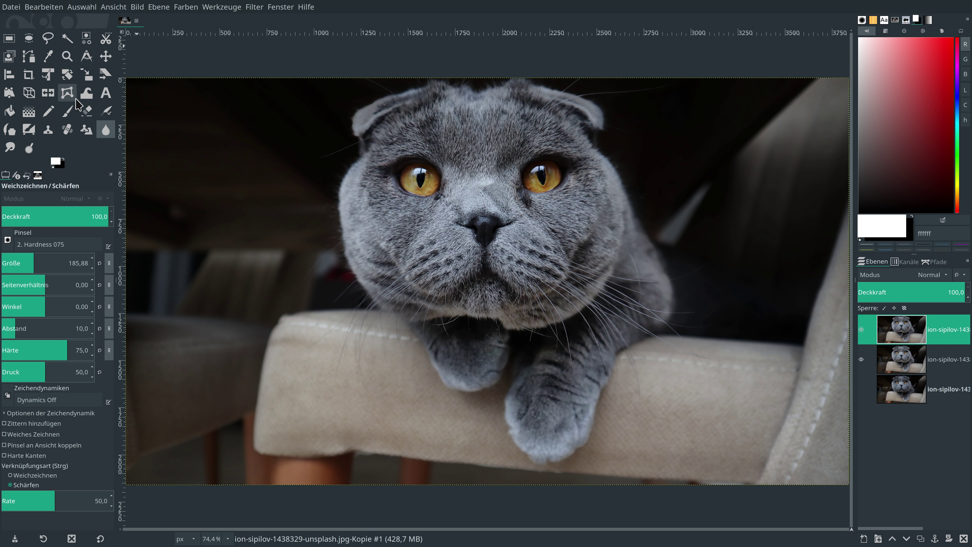
Step: Apply Unsharp Mask with radius 3 and amount 0.5 to the new copy
left_click(107, 56)
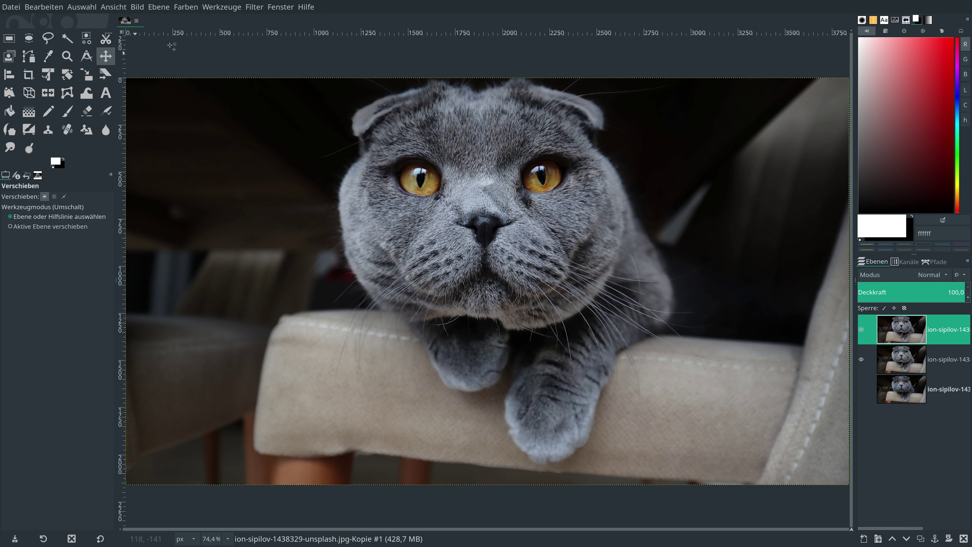
left_click(254, 7)
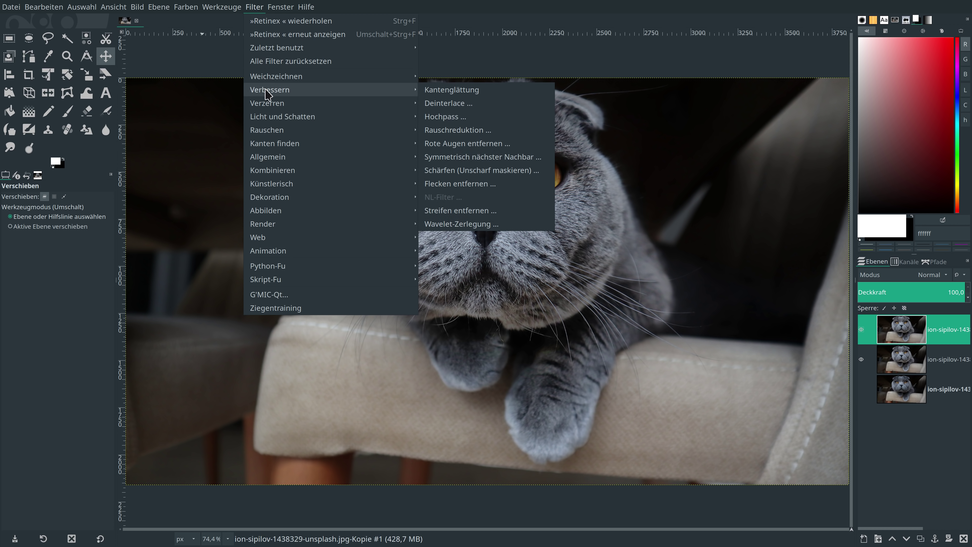
mouse_move(304, 90)
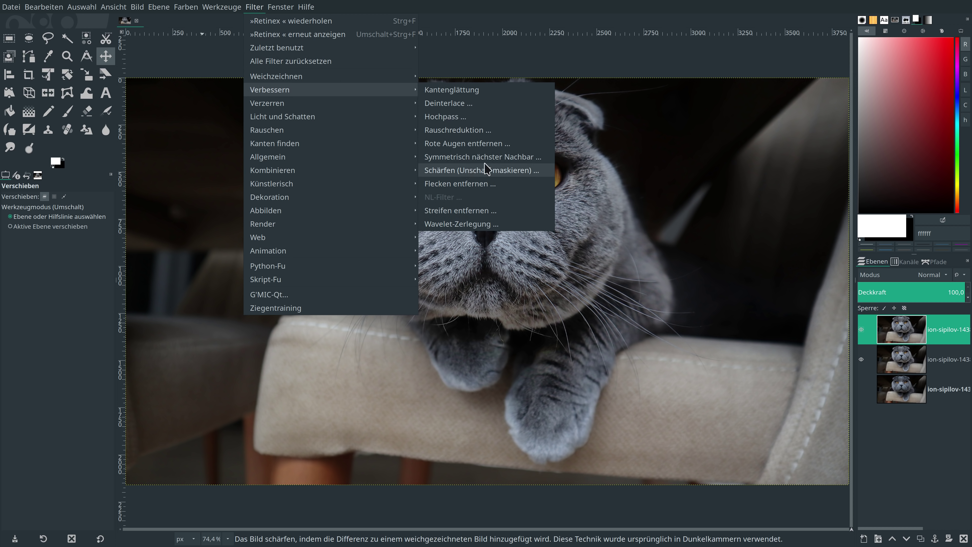
left_click(469, 171)
left_click_drag(547, 341, 200, 148)
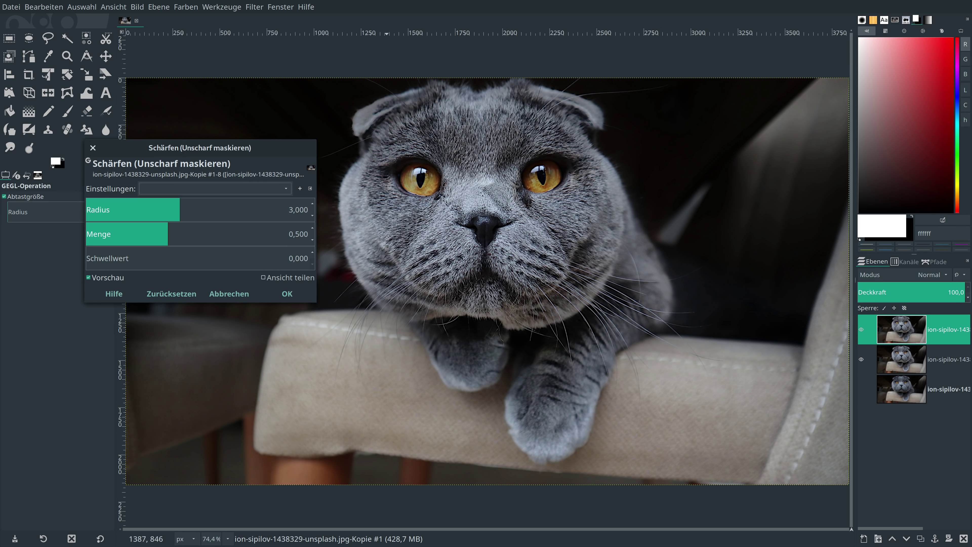
left_click(284, 294)
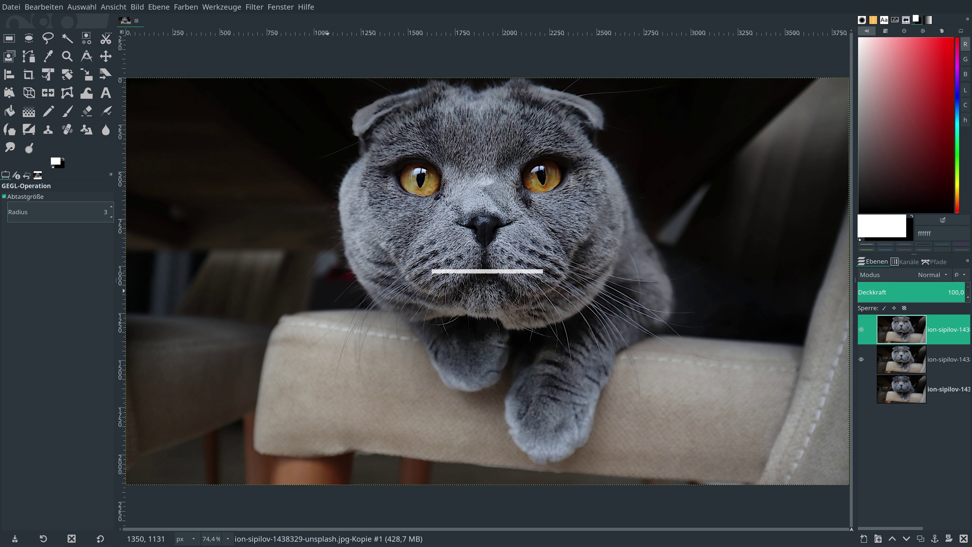
Step: Add a black mask to the sharpened copy and paint white over both eyes and nose
right_click(958, 337)
left_click(930, 214)
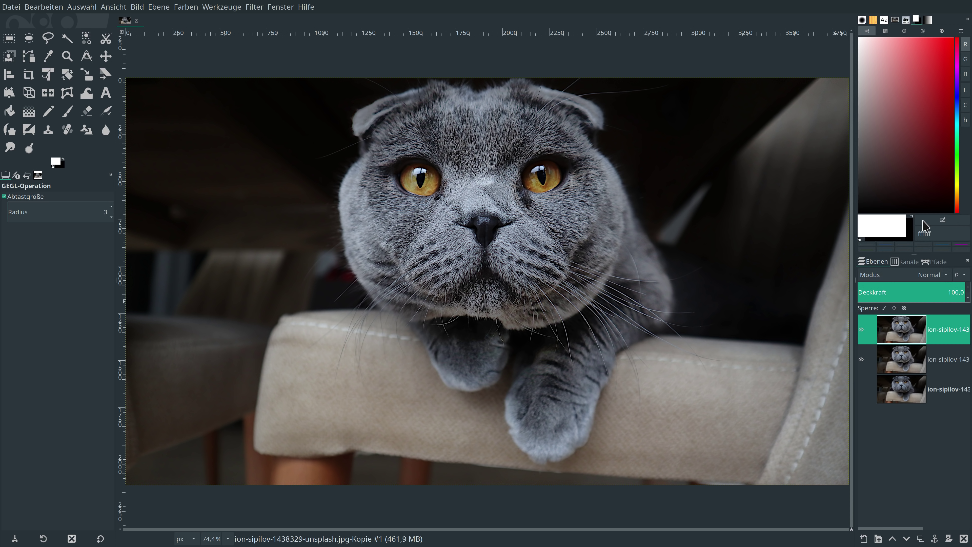
left_click(959, 312)
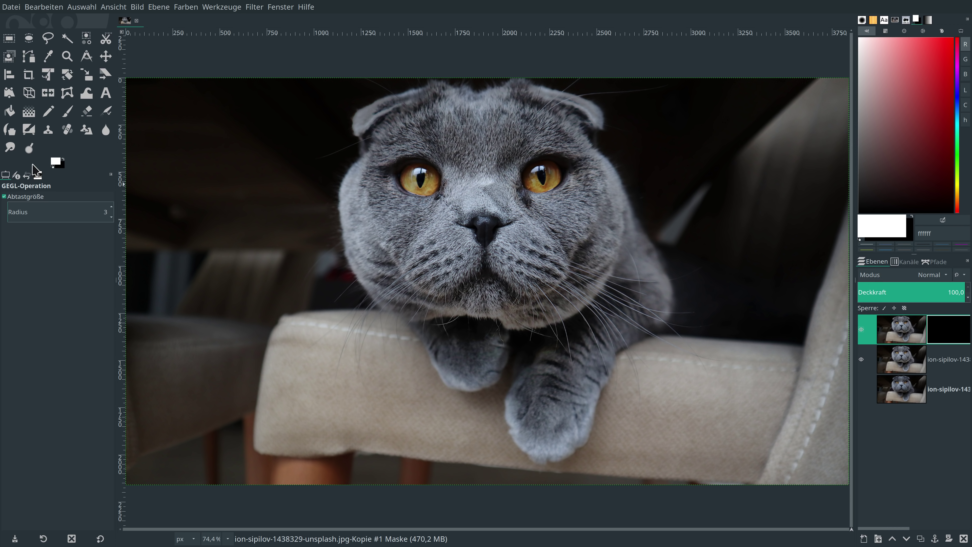
left_click(67, 112)
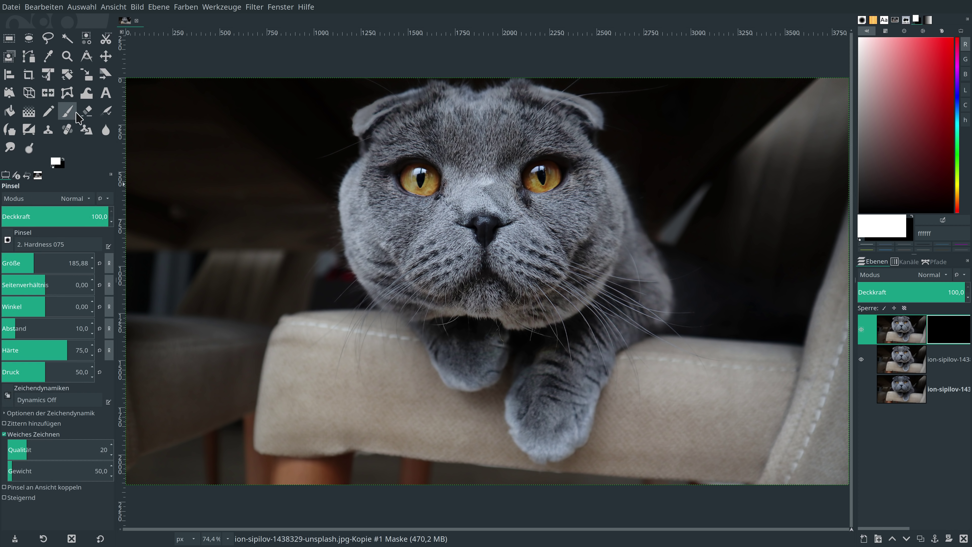
left_click(421, 181)
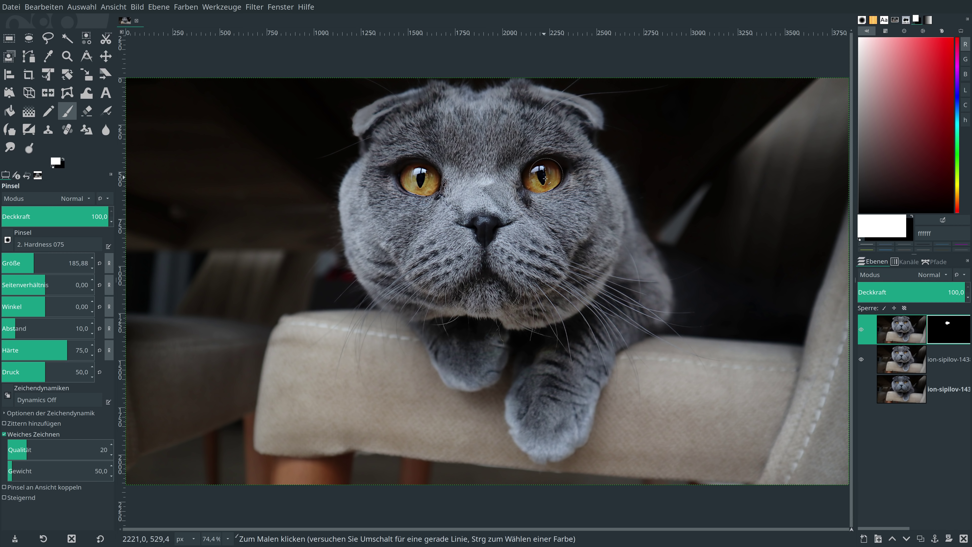
left_click(535, 182)
left_click(491, 229)
right_click(902, 330)
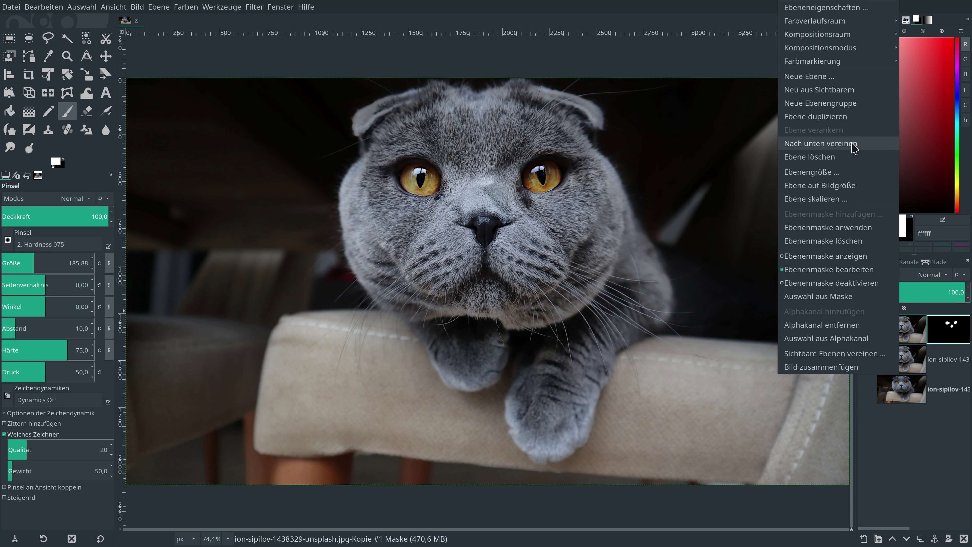
Step: Merge the masked sharpened eye layer down, select the bottom layer, and briefly hide the top layer
left_click(856, 147)
left_click(886, 366)
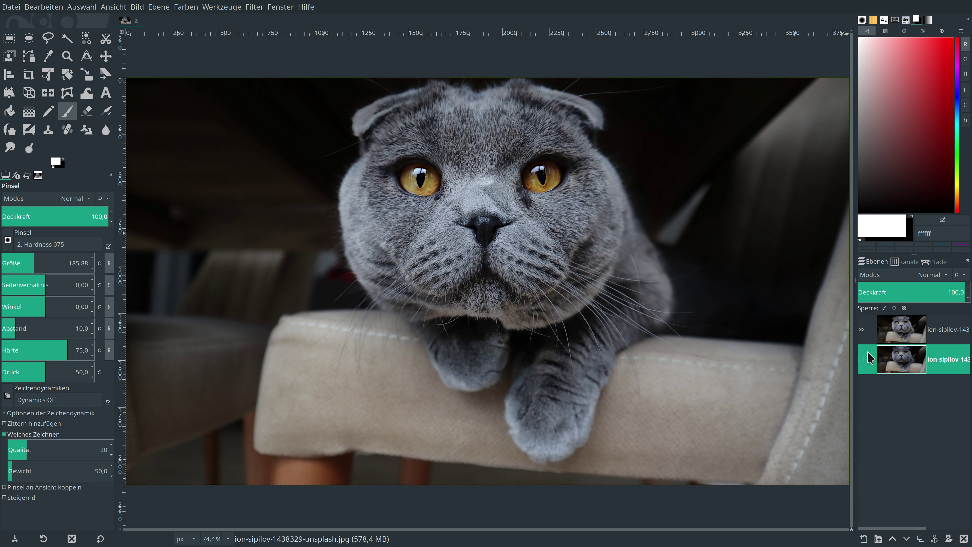
left_click(864, 330)
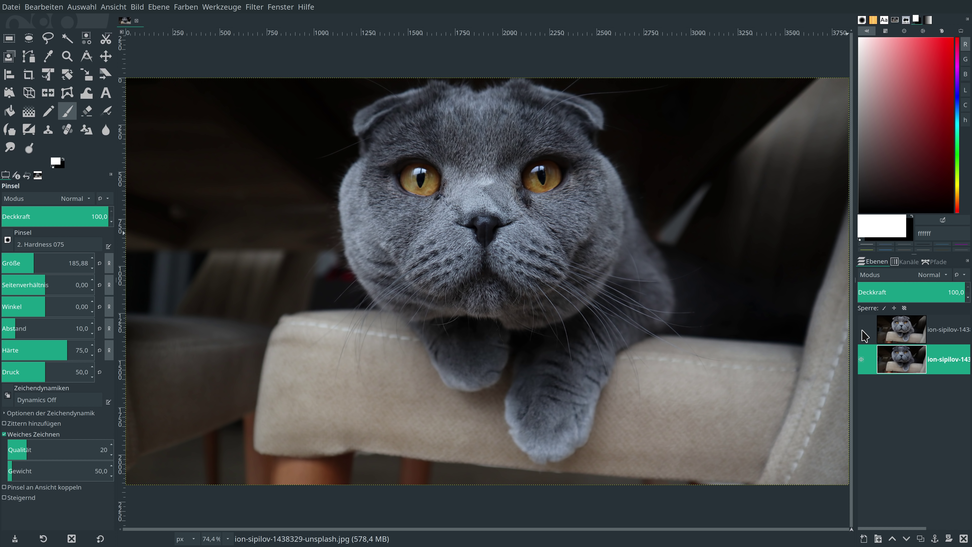
left_click(863, 329)
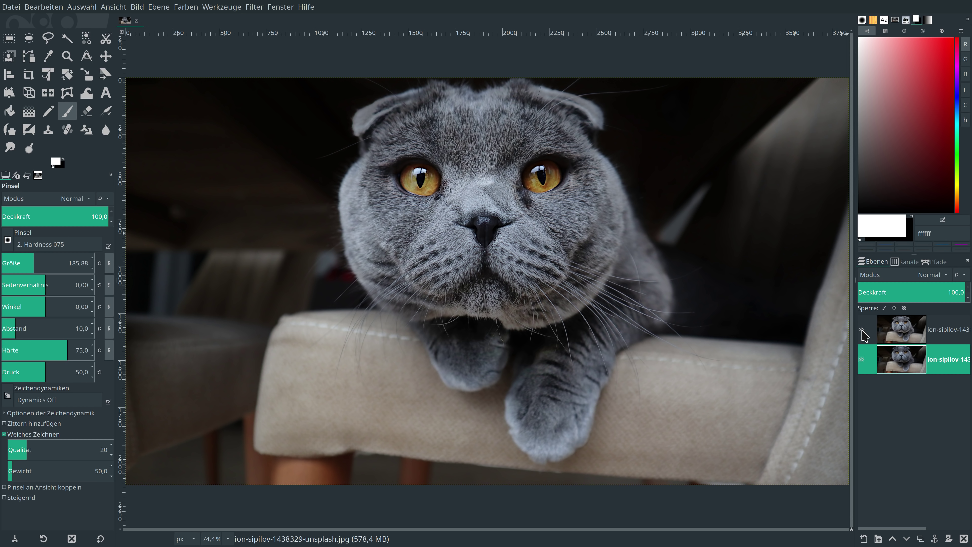
Step: Toggle the top layer's visibility repeatedly to compare the sharpened edit with the original
left_click(862, 330)
left_click(862, 329)
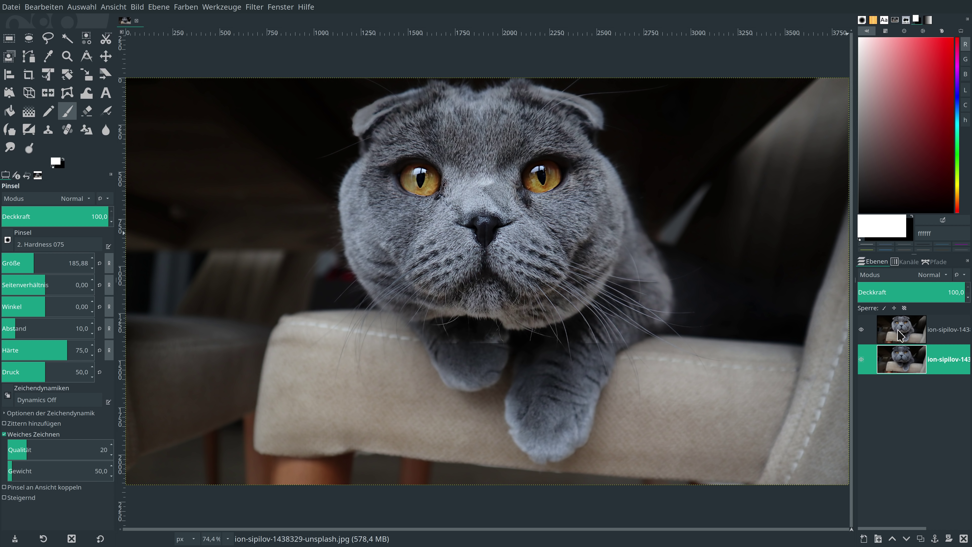
left_click(862, 330)
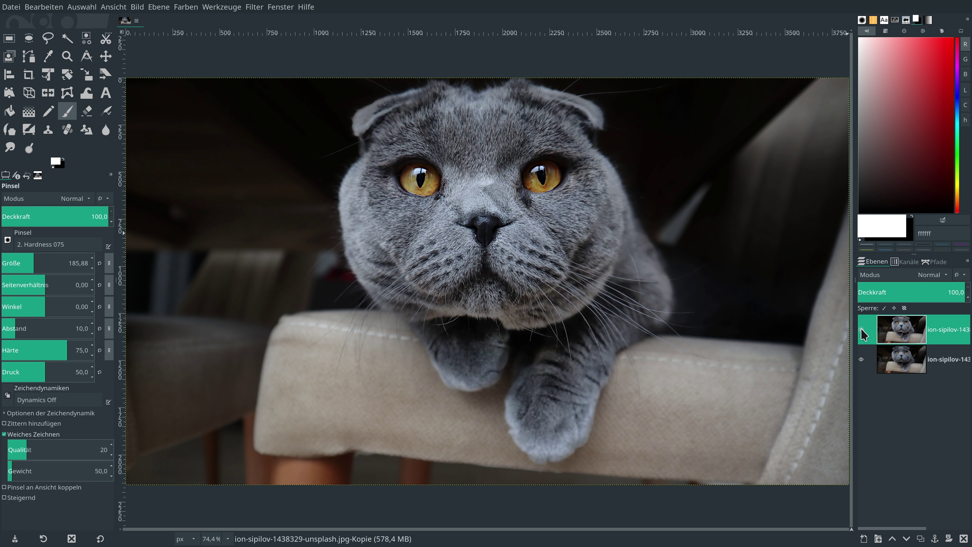
left_click(862, 330)
left_click(862, 331)
left_click(862, 330)
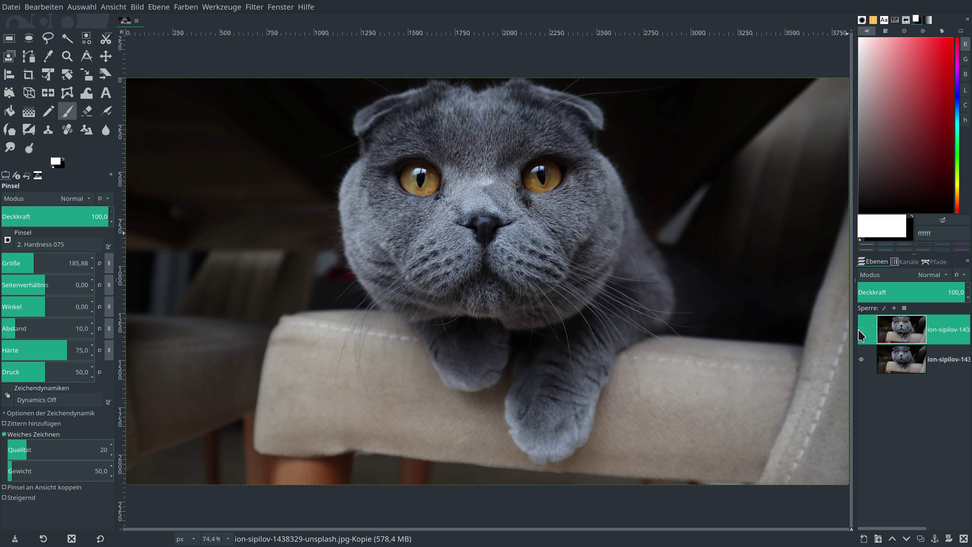
left_click(862, 331)
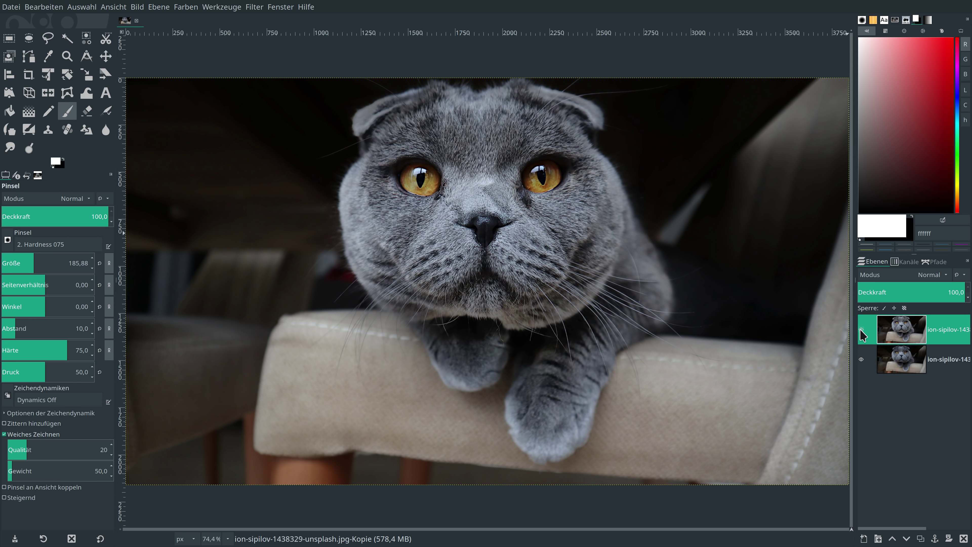
left_click(862, 330)
left_click(861, 330)
left_click(861, 330)
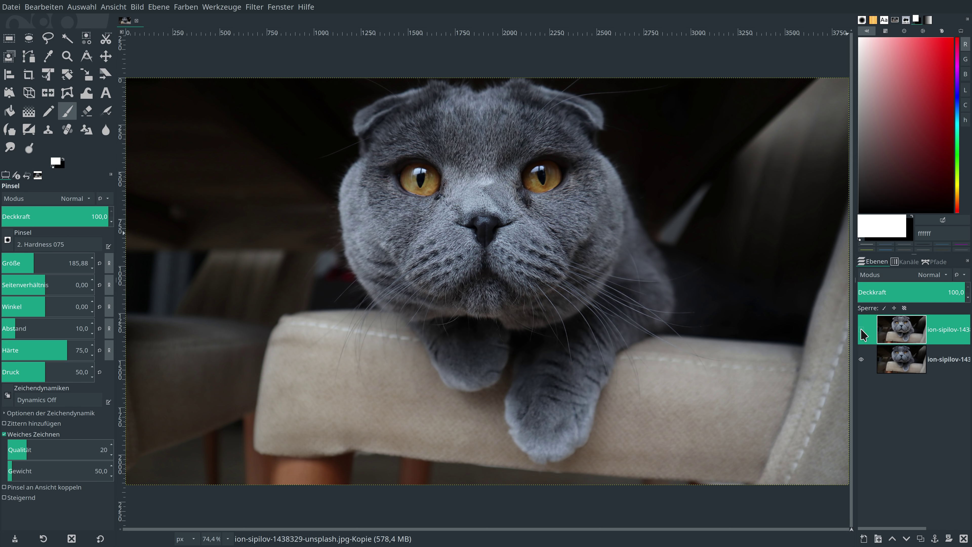
left_click(863, 332)
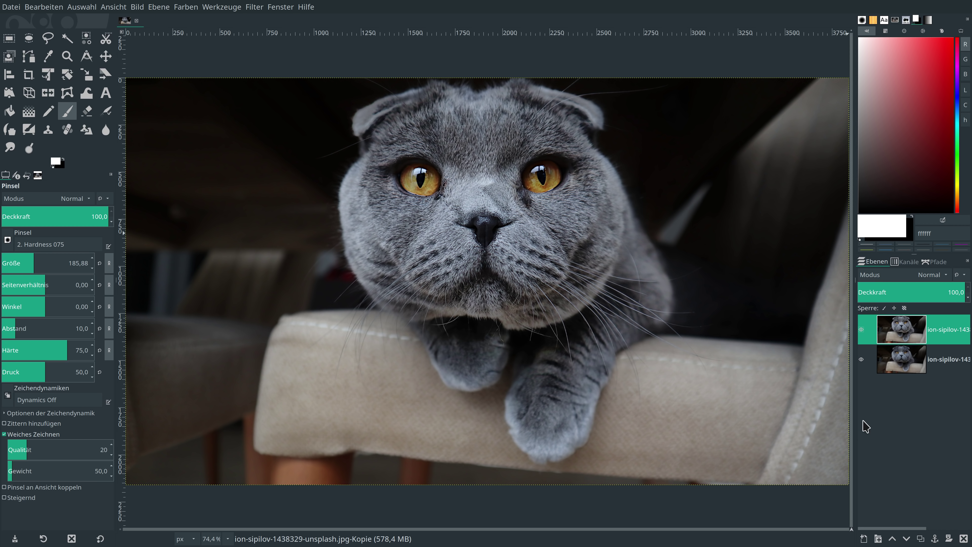
Step: Hide and show the edited top cat layer a few times, ending with it visible
left_click(862, 330)
left_click(861, 330)
left_click(861, 330)
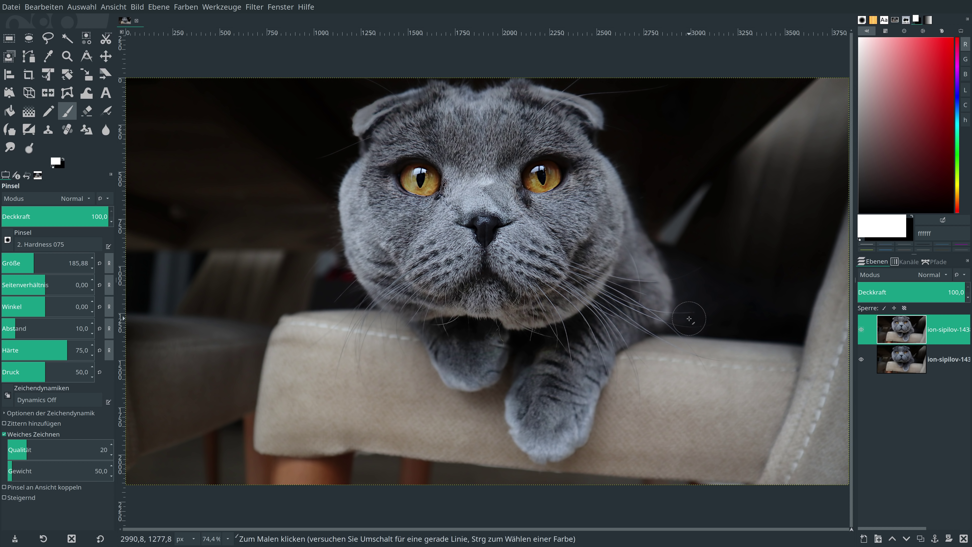
left_click(861, 329)
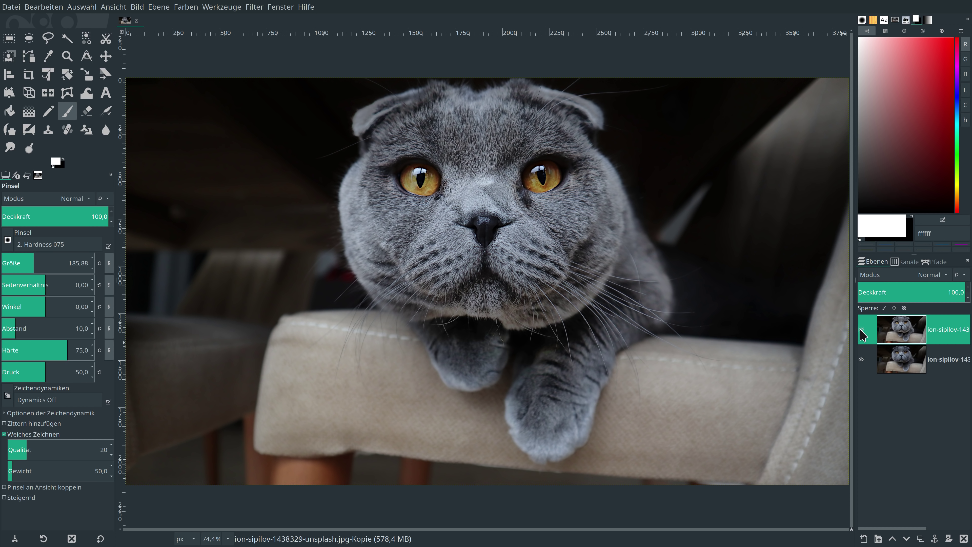
left_click(861, 330)
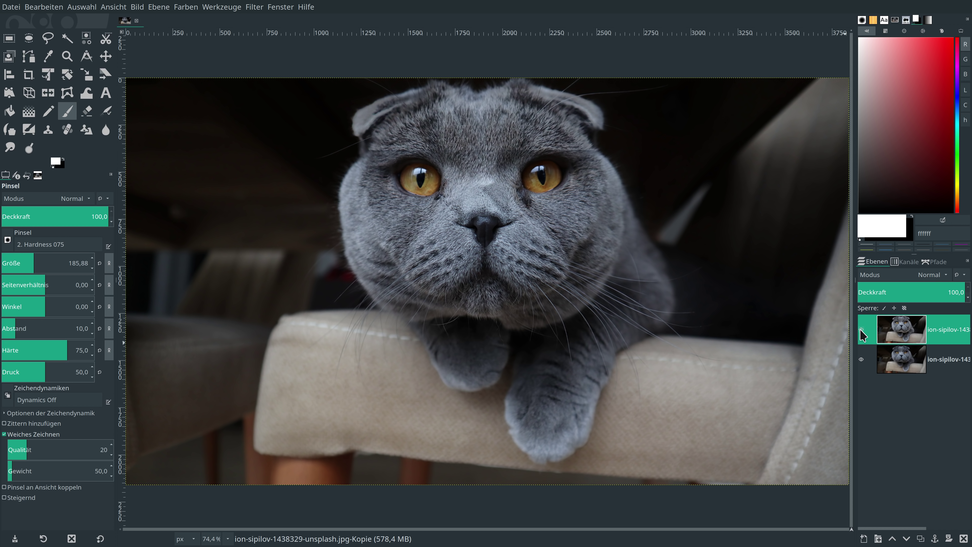